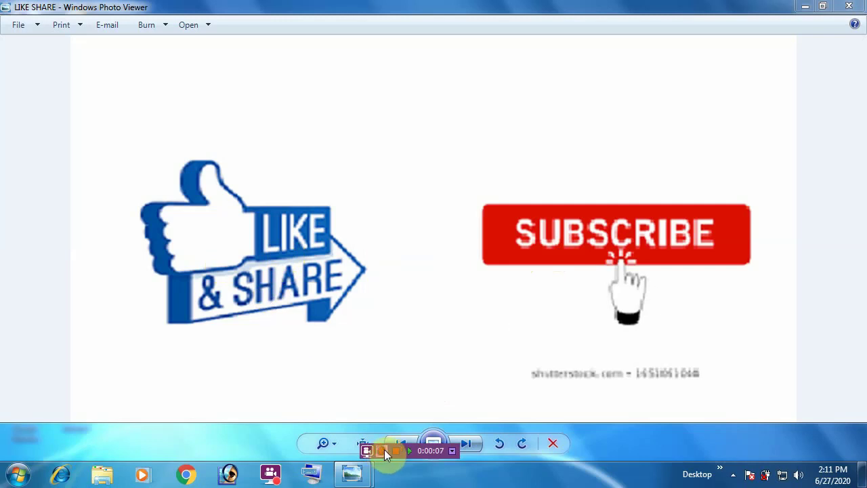
Advance Photo Viewer from the LIKE SHARE image to the internet collage image
{"action": "left_click", "coordinate": [849, 7]}
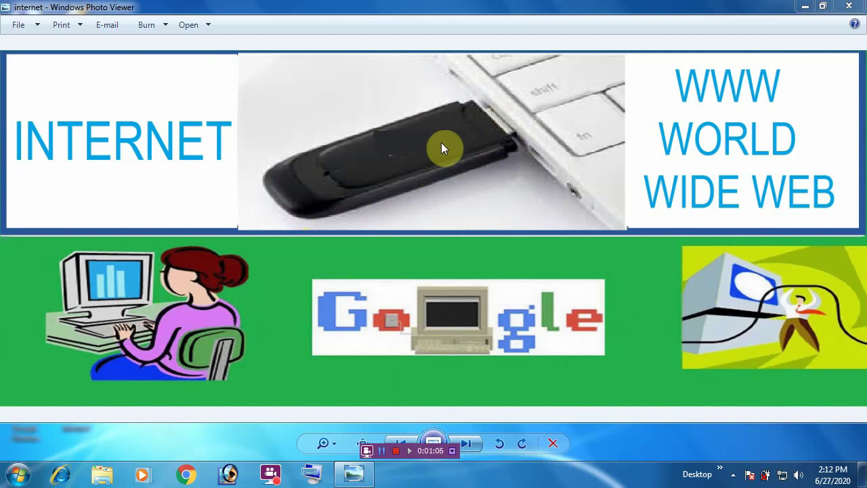
Close Windows Photo Viewer so the desktop icons show again
{"action": "left_click", "coordinate": [847, 7]}
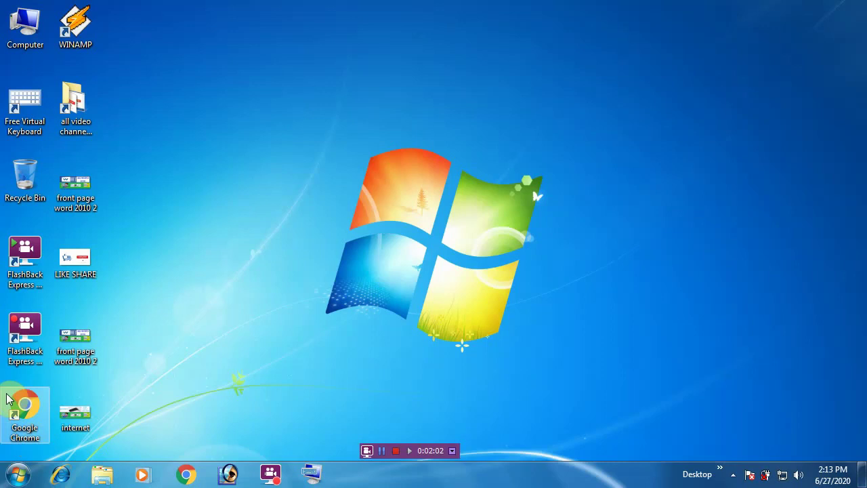
Launch Chrome from the desktop icon and close the extra tab, leaving one New Tab
{"action": "double_click", "coordinate": [32, 416]}
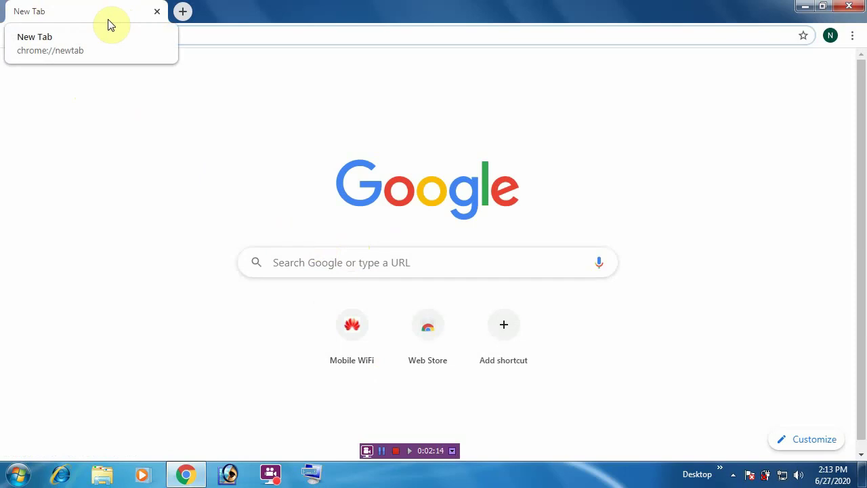
{"action": "left_click", "coordinate": [183, 13]}
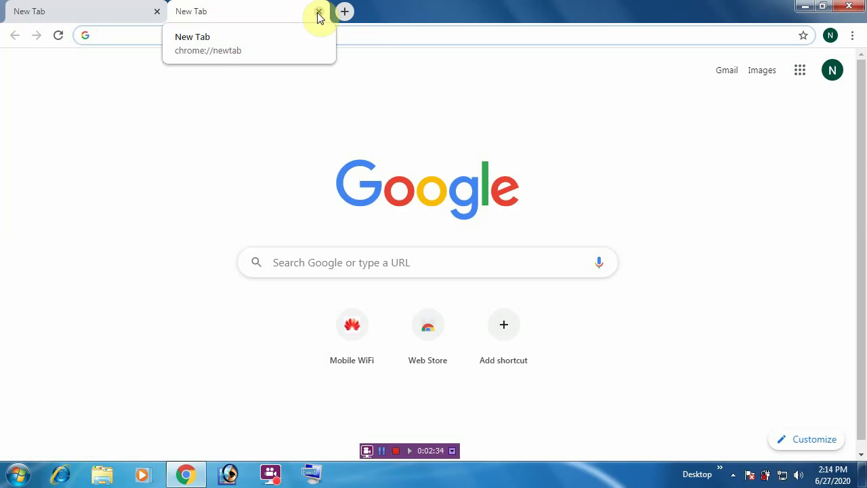
{"action": "left_click", "coordinate": [319, 14]}
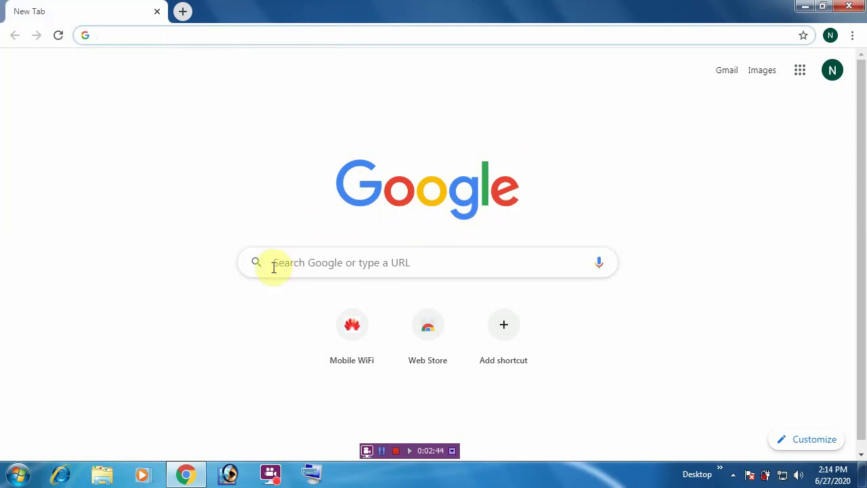
Search Google for 'NIST COMPUTER EDUCATION'
{"action": "left_click", "coordinate": [275, 263]}
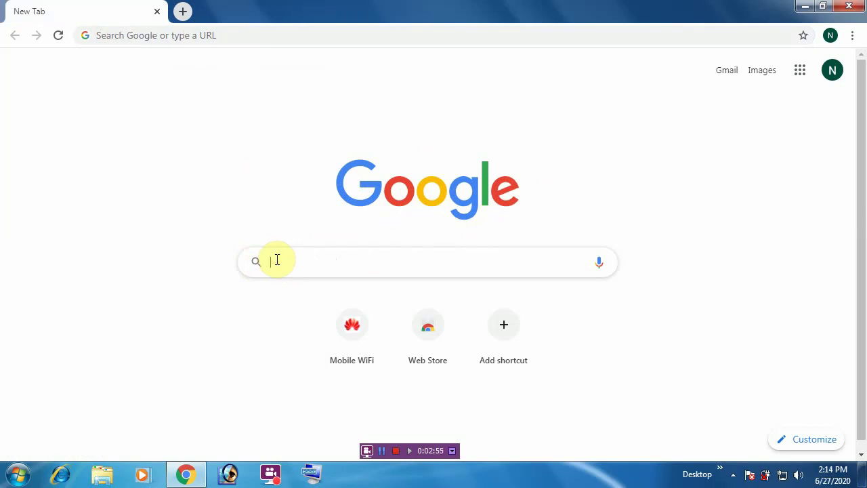
{"action": "type", "text": "NI"}
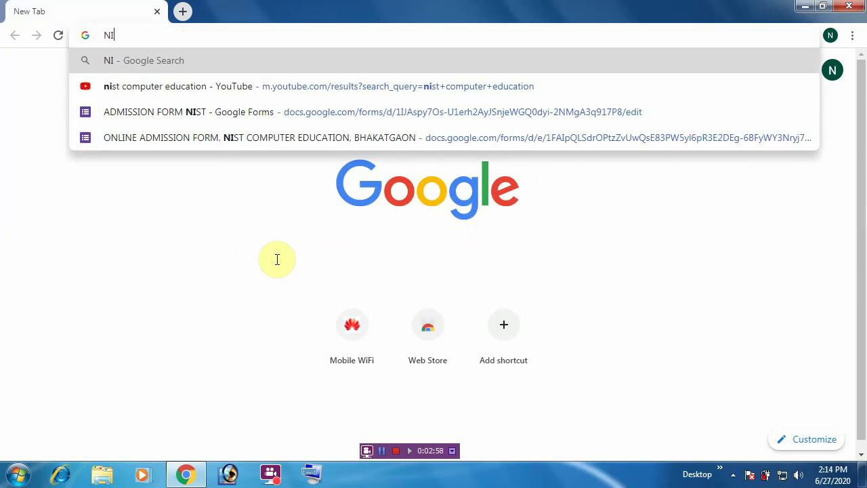
{"action": "type", "text": "ST "}
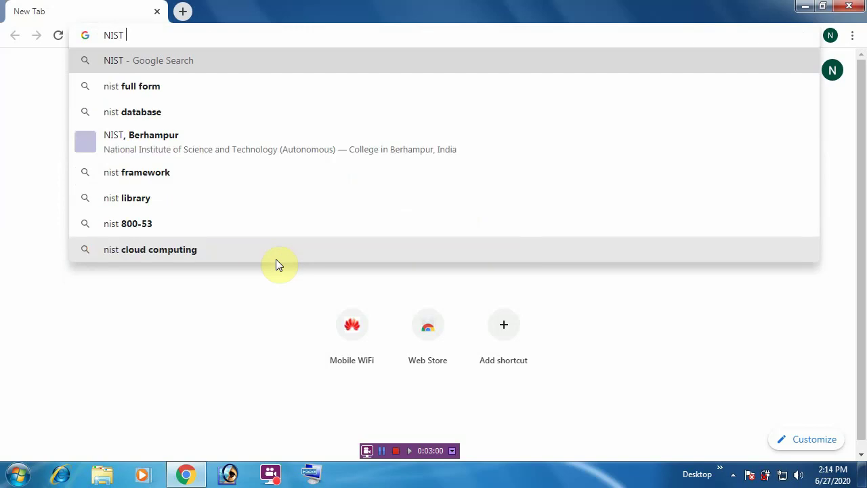
{"action": "type", "text": "CO"}
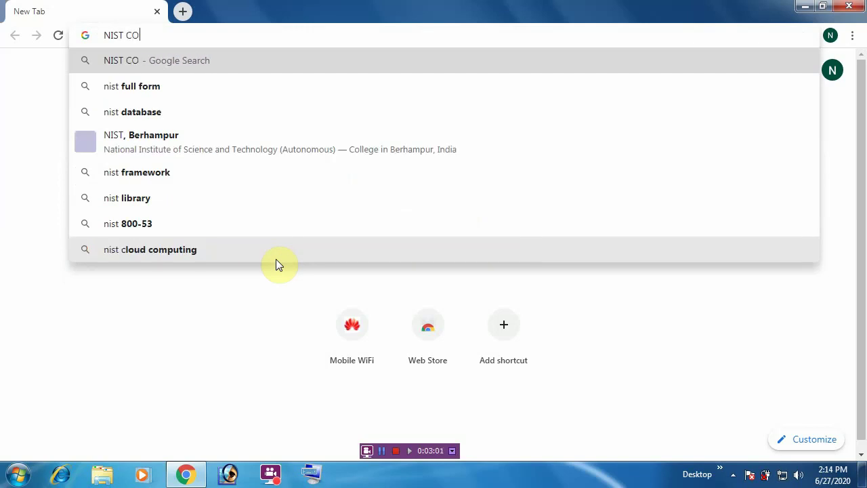
{"action": "type", "text": "MPUTER"}
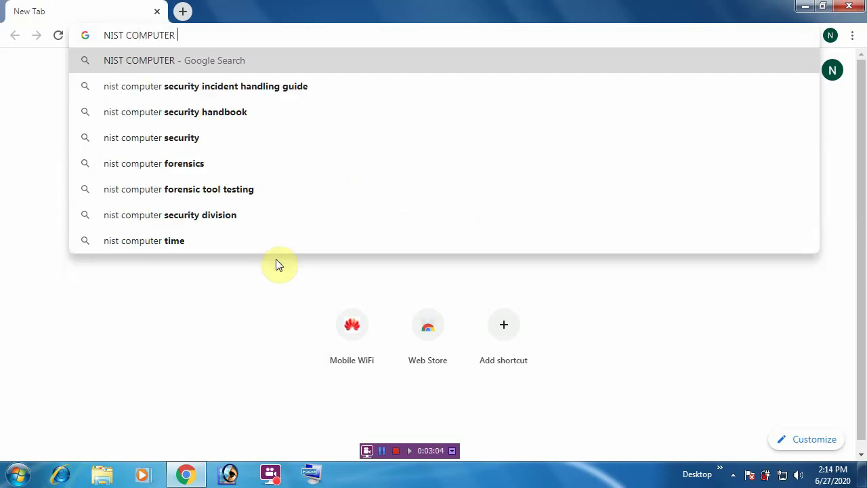
{"action": "type", "text": " EDUCA"}
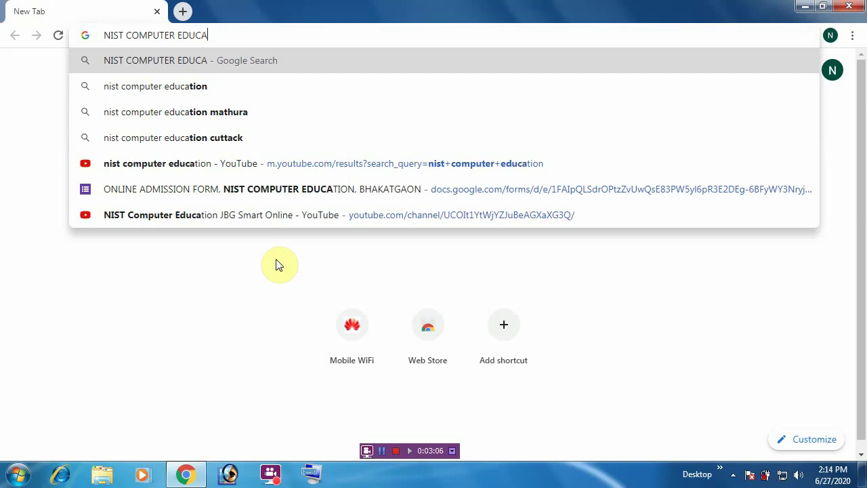
{"action": "type", "text": "TION"}
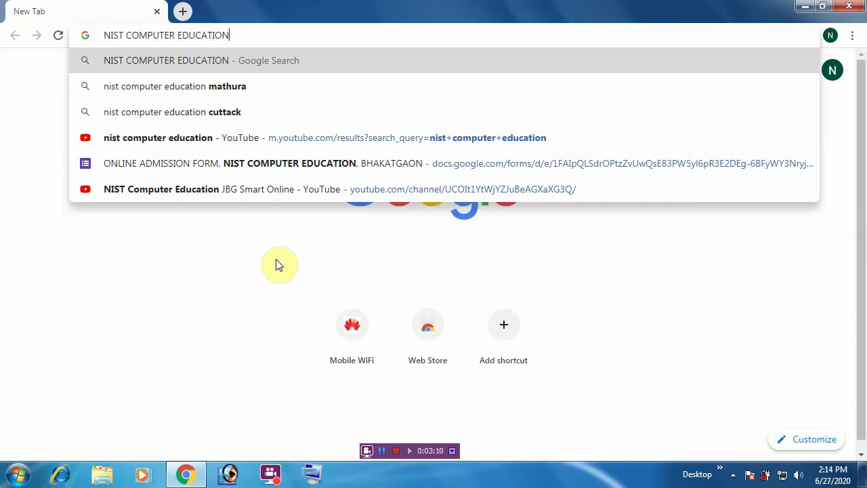
{"action": "left_click", "coordinate": [180, 62]}
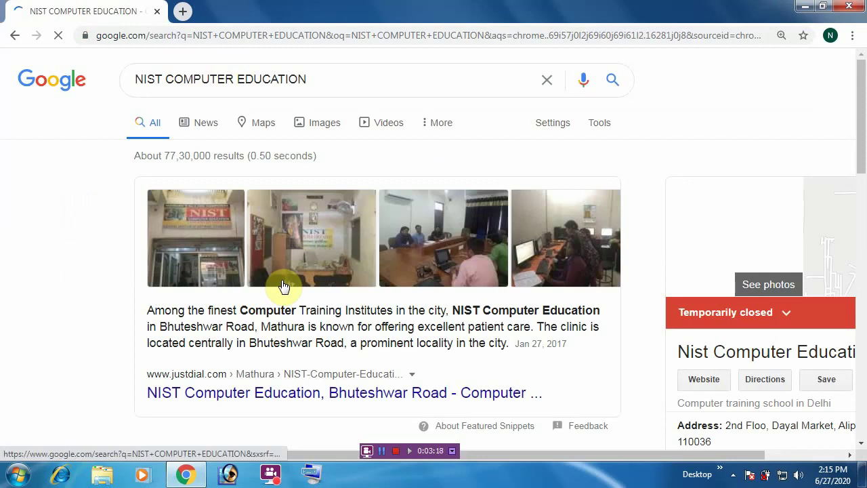
{"action": "left_click_drag", "start_coordinate": [281, 287], "coordinate": [284, 287]}
{"action": "scroll", "coordinate": [284, 287], "scroll_direction": "down", "scroll_amount": 1}
{"action": "scroll", "coordinate": [283, 287], "scroll_direction": "down", "scroll_amount": 3}
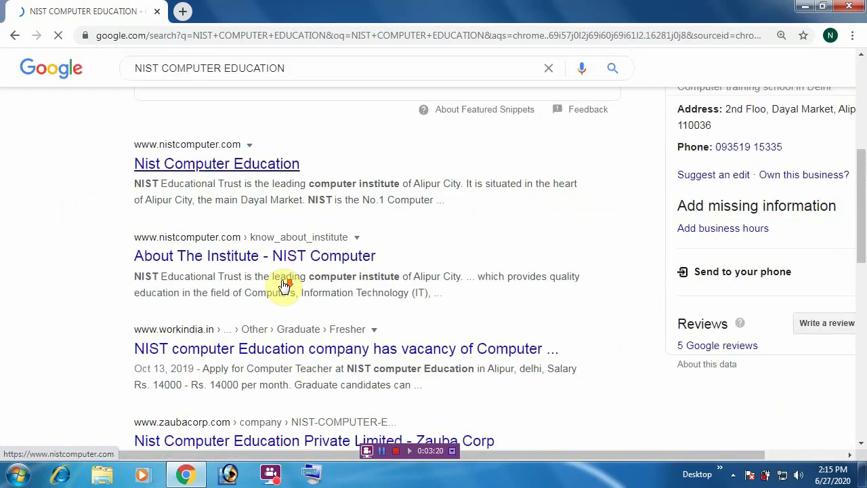
{"action": "scroll", "coordinate": [283, 280], "scroll_direction": "up", "scroll_amount": 1}
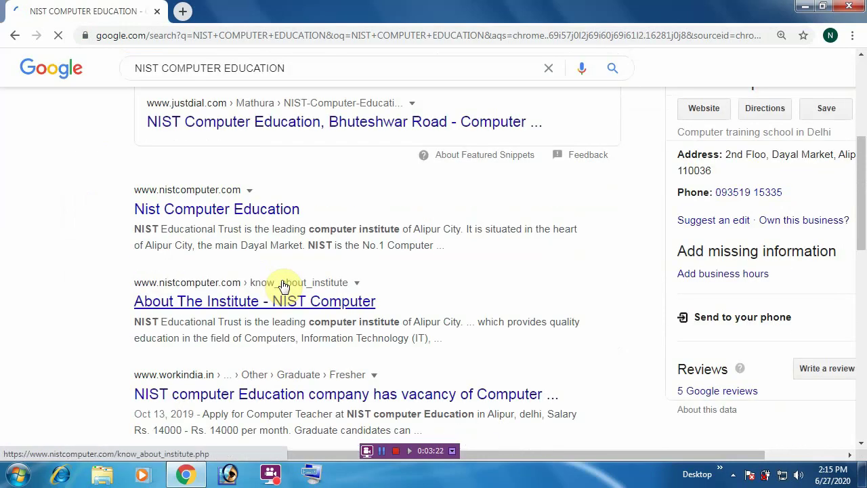
{"action": "scroll", "coordinate": [288, 285], "scroll_direction": "up", "scroll_amount": 3}
{"action": "scroll", "coordinate": [300, 287], "scroll_direction": "up", "scroll_amount": 3}
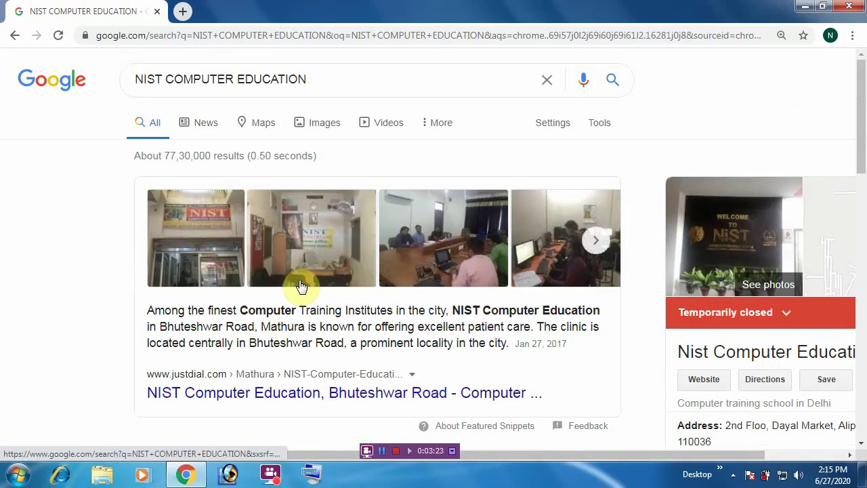
{"action": "scroll", "coordinate": [291, 295], "scroll_direction": "down", "scroll_amount": 3}
{"action": "scroll", "coordinate": [295, 295], "scroll_direction": "down", "scroll_amount": 2}
{"action": "scroll", "coordinate": [295, 295], "scroll_direction": "down", "scroll_amount": 3}
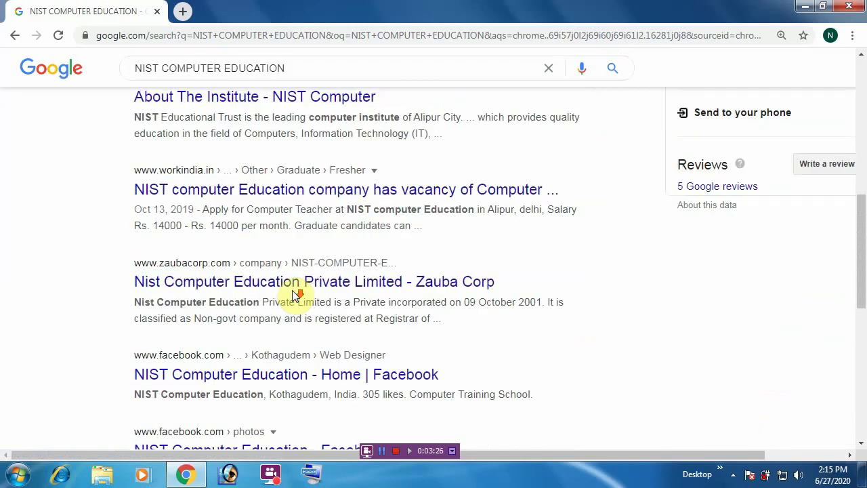
{"action": "scroll", "coordinate": [294, 295], "scroll_direction": "down", "scroll_amount": 3}
{"action": "scroll", "coordinate": [295, 296], "scroll_direction": "down", "scroll_amount": 2}
{"action": "scroll", "coordinate": [295, 296], "scroll_direction": "down", "scroll_amount": 2}
{"action": "scroll", "coordinate": [295, 296], "scroll_direction": "up", "scroll_amount": 2}
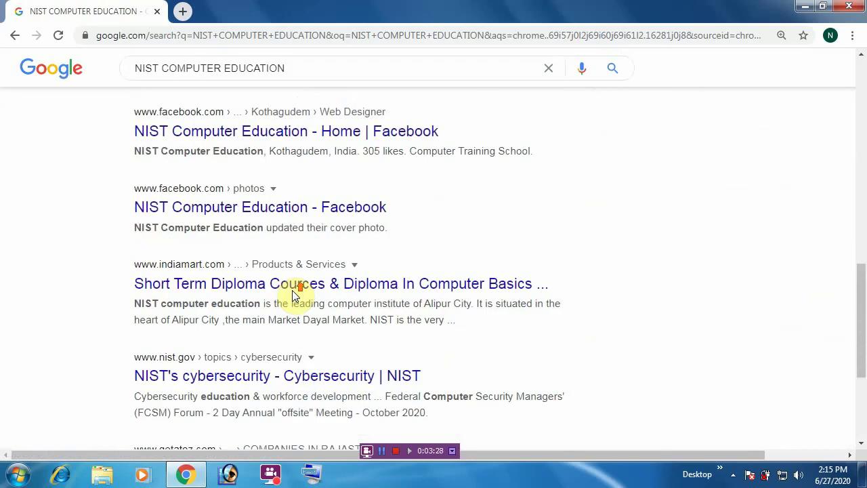
{"action": "scroll", "coordinate": [294, 296], "scroll_direction": "up", "scroll_amount": 3}
{"action": "scroll", "coordinate": [294, 296], "scroll_direction": "up", "scroll_amount": 1}
{"action": "scroll", "coordinate": [296, 294], "scroll_direction": "up", "scroll_amount": 4}
{"action": "scroll", "coordinate": [304, 314], "scroll_direction": "up", "scroll_amount": 1}
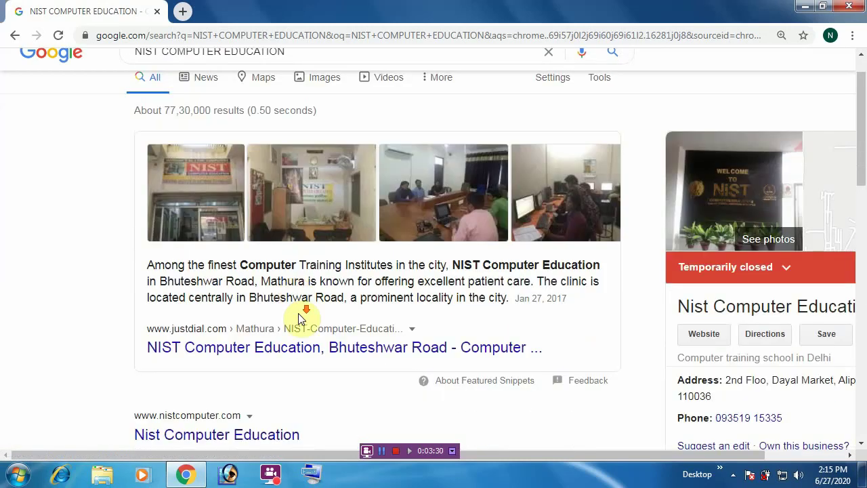
{"action": "scroll", "coordinate": [301, 320], "scroll_direction": "down", "scroll_amount": 3}
{"action": "scroll", "coordinate": [302, 325], "scroll_direction": "down", "scroll_amount": 5}
{"action": "scroll", "coordinate": [303, 324], "scroll_direction": "down", "scroll_amount": 5}
{"action": "scroll", "coordinate": [304, 339], "scroll_direction": "down", "scroll_amount": 2}
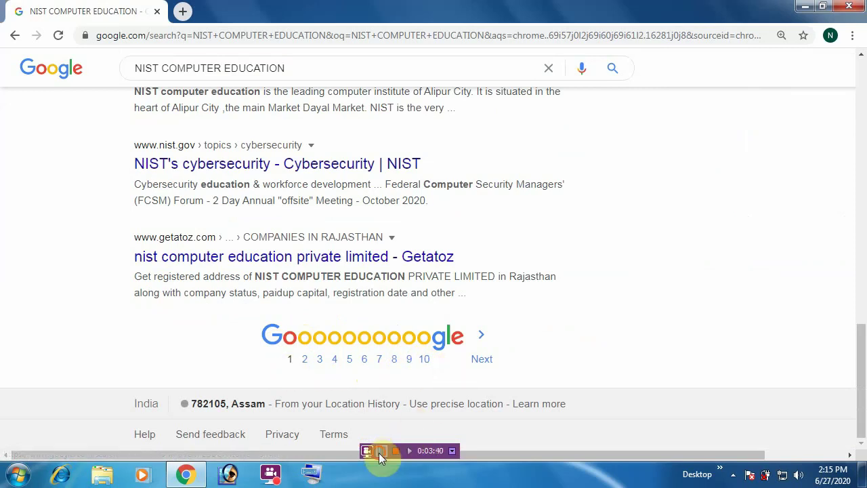
Replace the NIST results tab with a fresh tab and search Google for 'BHUPEN HAZARIKA'
{"action": "left_click", "coordinate": [181, 11]}
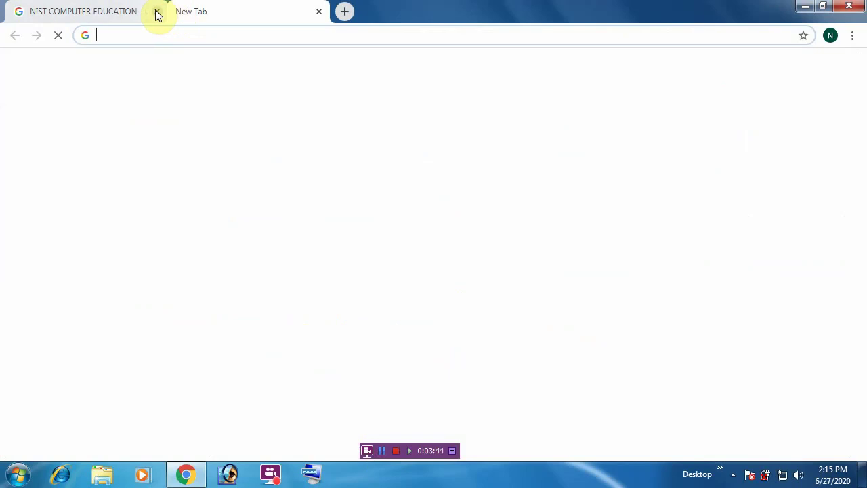
{"action": "left_click", "coordinate": [157, 12]}
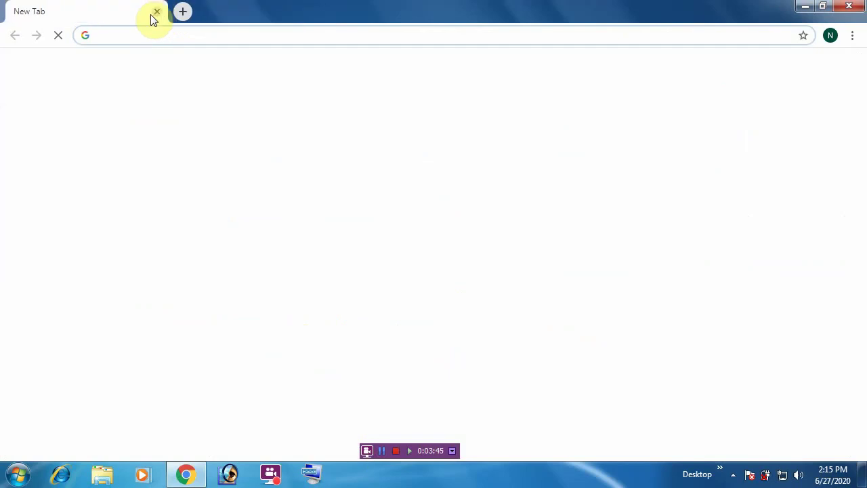
{"action": "left_click", "coordinate": [111, 34]}
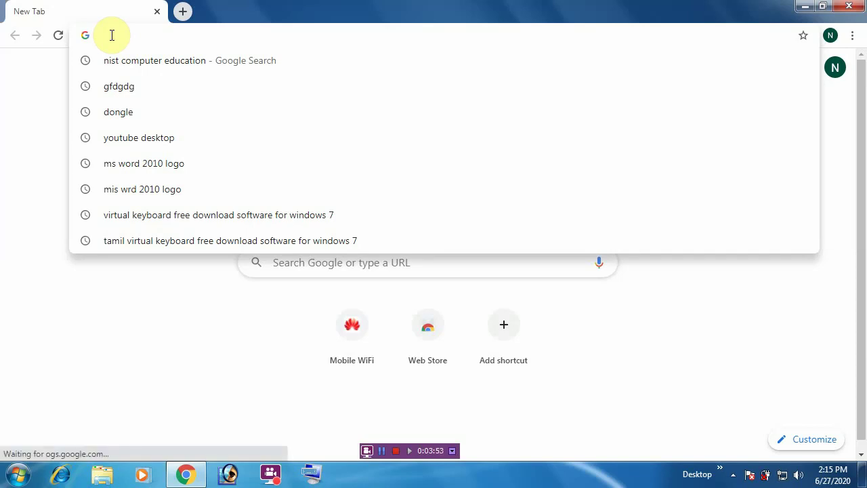
{"action": "type", "text": "BH"}
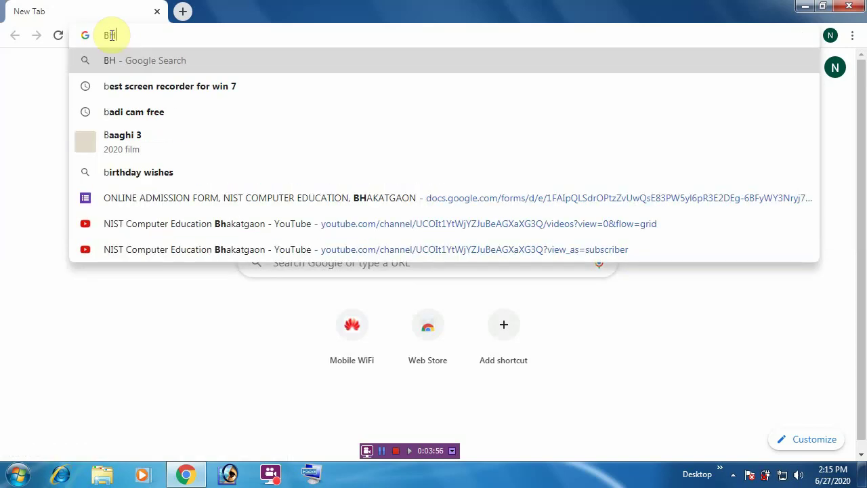
{"action": "type", "text": "UPE"}
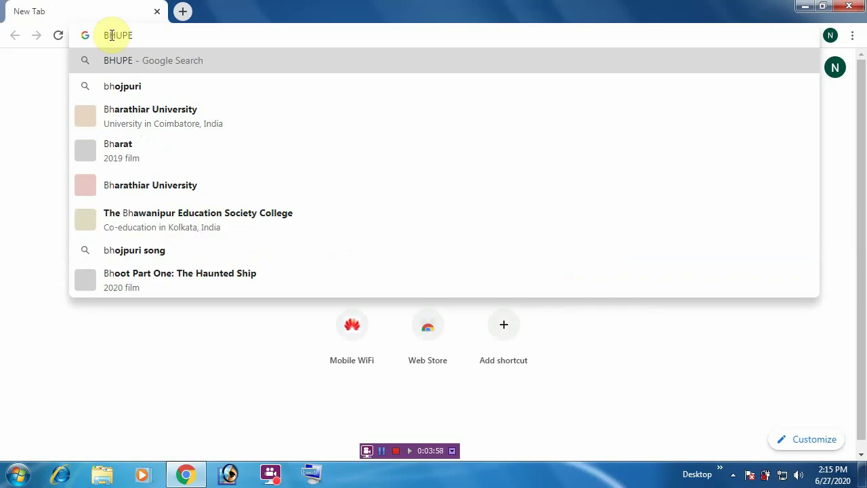
{"action": "type", "text": "N HAZARIK"}
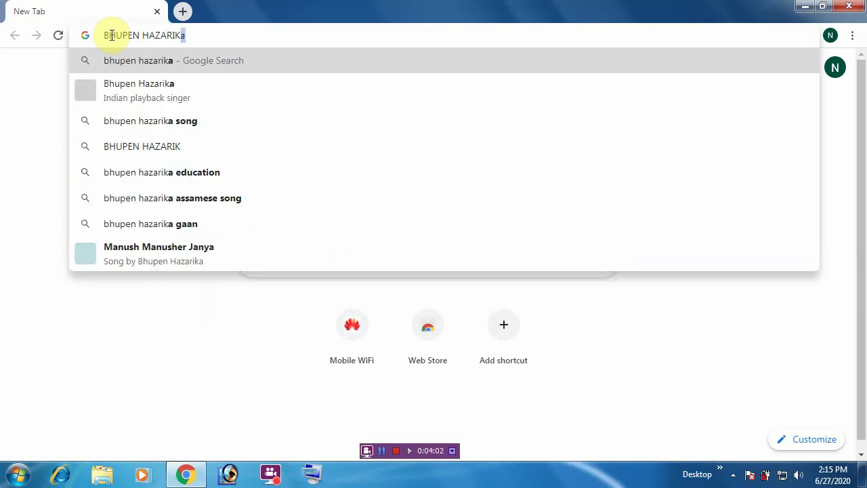
{"action": "type", "text": "A"}
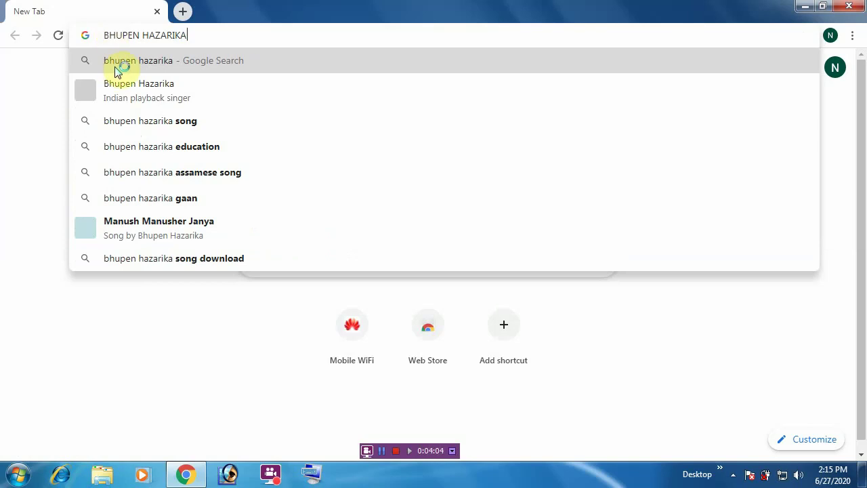
{"action": "left_click", "coordinate": [116, 64]}
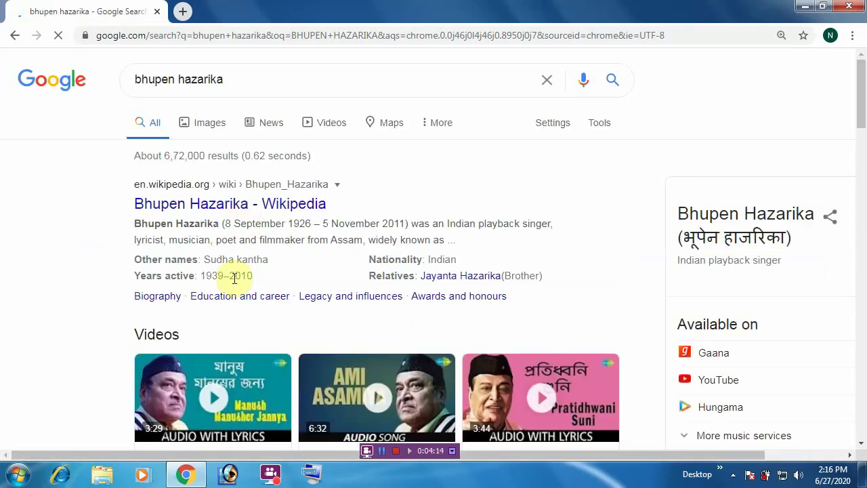
Browse the bhupen hazarika results, open the first video result, then show Images results
{"action": "scroll", "coordinate": [234, 279], "scroll_direction": "down", "scroll_amount": 2}
{"action": "scroll", "coordinate": [237, 285], "scroll_direction": "down", "scroll_amount": 2}
{"action": "scroll", "coordinate": [233, 280], "scroll_direction": "up", "scroll_amount": 2}
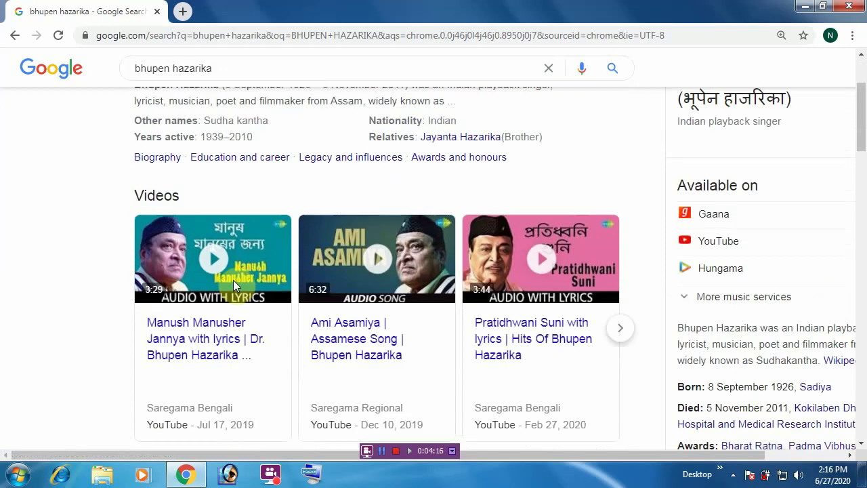
{"action": "left_click", "coordinate": [265, 271]}
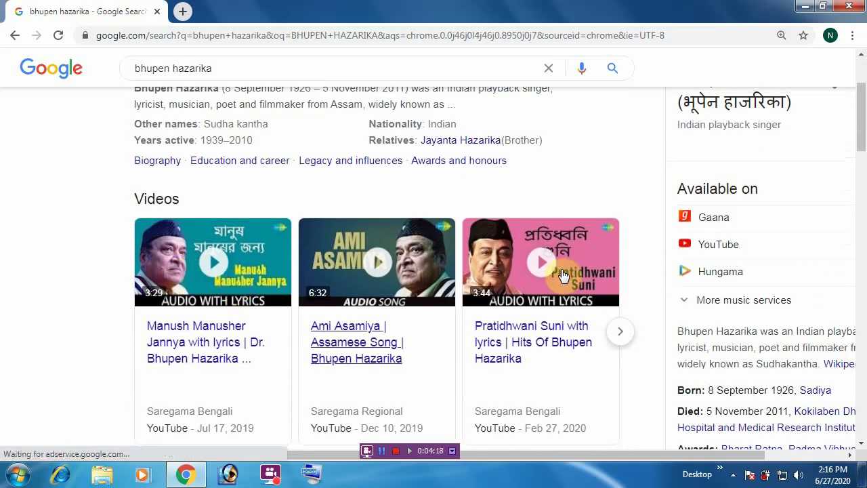
{"action": "scroll", "coordinate": [225, 305], "scroll_direction": "down", "scroll_amount": 3}
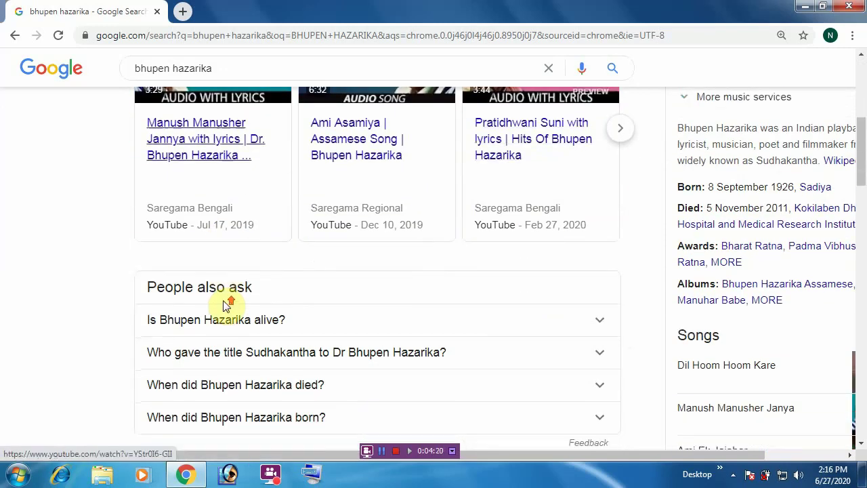
{"action": "scroll", "coordinate": [228, 300], "scroll_direction": "up", "scroll_amount": 2}
{"action": "scroll", "coordinate": [231, 237], "scroll_direction": "up", "scroll_amount": 3}
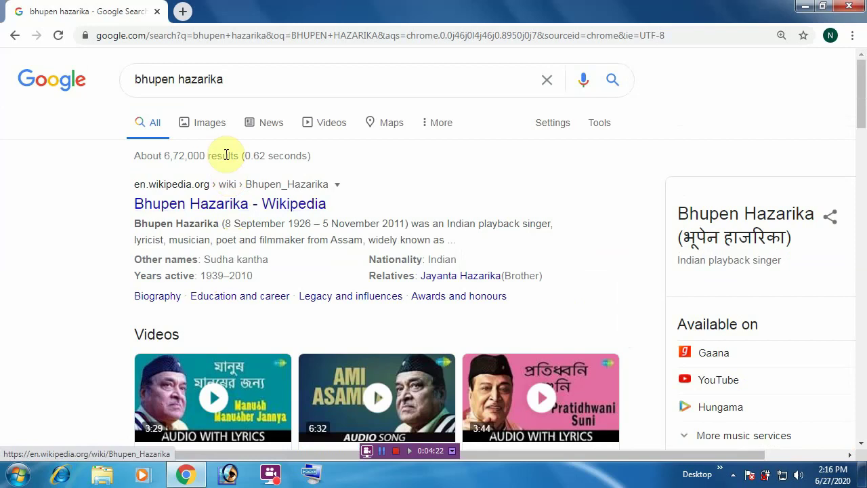
{"action": "left_click", "coordinate": [209, 129]}
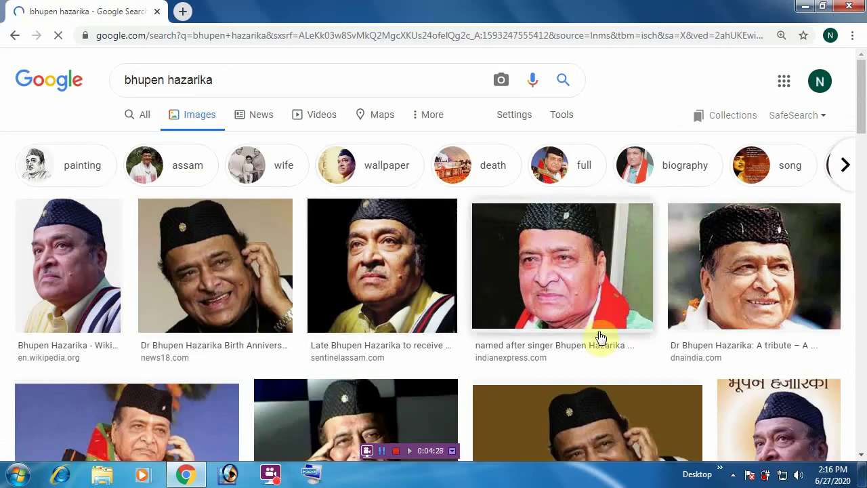
Scroll up and down through the bhupen hazarika image results grid
{"action": "scroll", "coordinate": [574, 389], "scroll_direction": "down", "scroll_amount": 2}
{"action": "scroll", "coordinate": [575, 389], "scroll_direction": "down", "scroll_amount": 1}
{"action": "scroll", "coordinate": [575, 389], "scroll_direction": "down", "scroll_amount": 1}
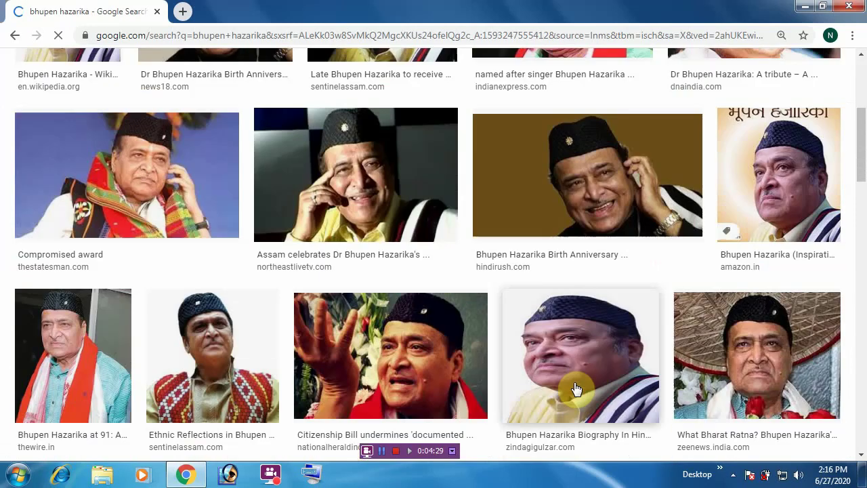
{"action": "scroll", "coordinate": [574, 389], "scroll_direction": "down", "scroll_amount": 1}
{"action": "scroll", "coordinate": [574, 389], "scroll_direction": "down", "scroll_amount": 1}
{"action": "scroll", "coordinate": [575, 389], "scroll_direction": "down", "scroll_amount": 4}
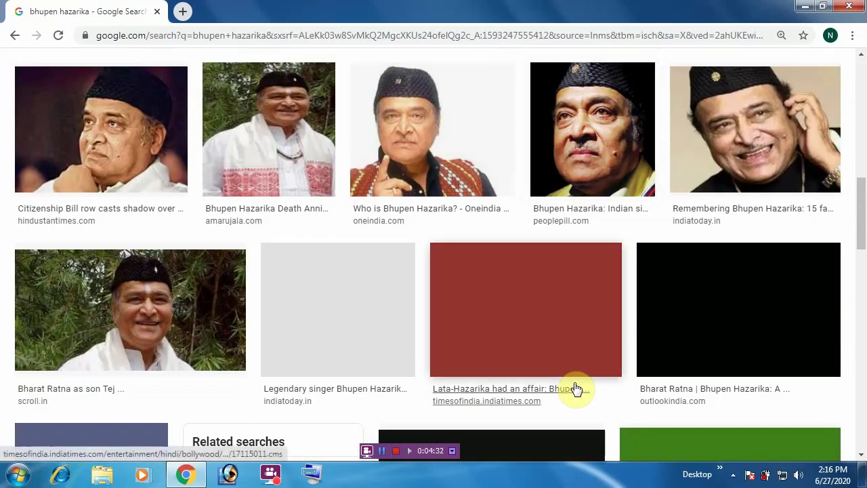
{"action": "scroll", "coordinate": [575, 389], "scroll_direction": "down", "scroll_amount": 3}
{"action": "scroll", "coordinate": [575, 389], "scroll_direction": "up", "scroll_amount": 3}
{"action": "scroll", "coordinate": [575, 389], "scroll_direction": "up", "scroll_amount": 1}
{"action": "scroll", "coordinate": [575, 389], "scroll_direction": "up", "scroll_amount": 3}
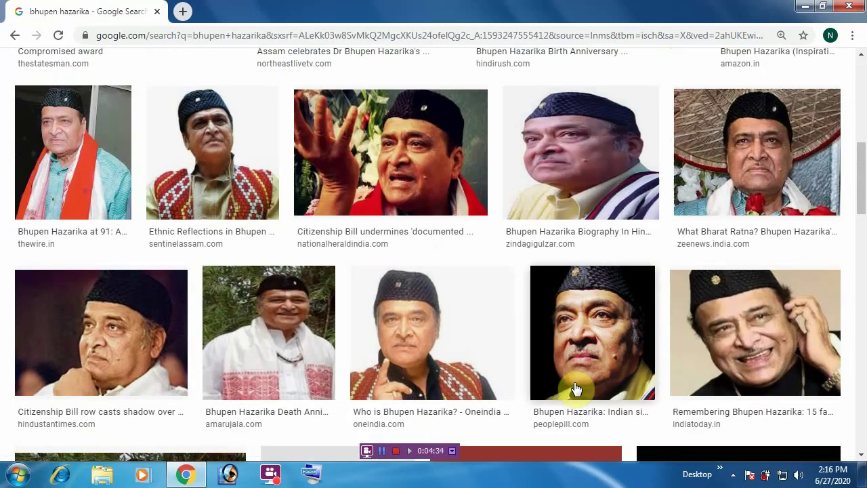
{"action": "scroll", "coordinate": [575, 389], "scroll_direction": "up", "scroll_amount": 2}
{"action": "scroll", "coordinate": [575, 389], "scroll_direction": "up", "scroll_amount": 2}
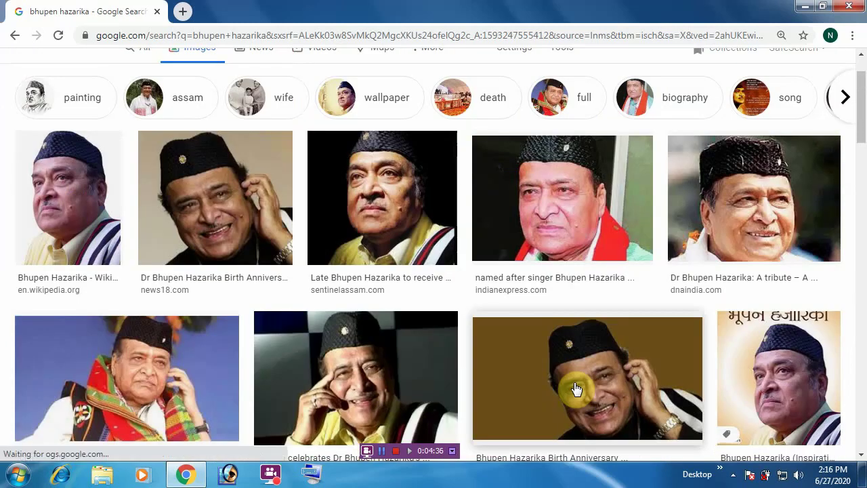
{"action": "scroll", "coordinate": [575, 389], "scroll_direction": "up", "scroll_amount": 2}
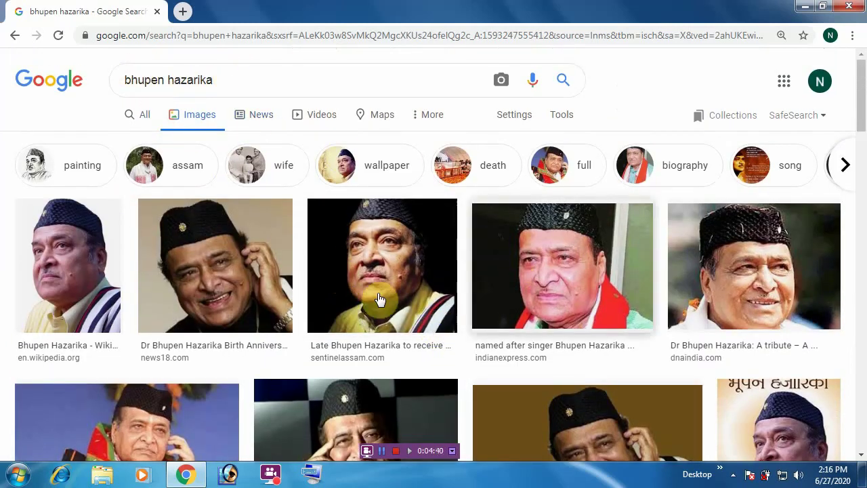
{"action": "scroll", "coordinate": [559, 292], "scroll_direction": "down", "scroll_amount": 2}
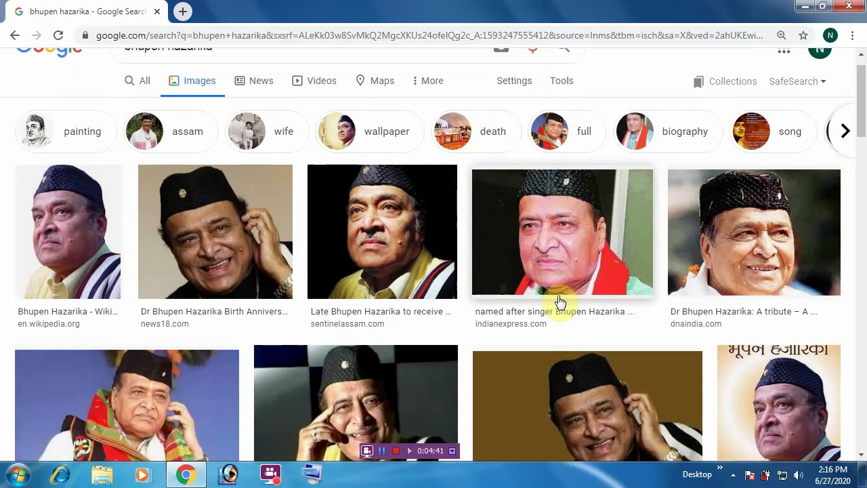
{"action": "scroll", "coordinate": [559, 302], "scroll_direction": "down", "scroll_amount": 2}
{"action": "scroll", "coordinate": [560, 303], "scroll_direction": "down", "scroll_amount": 2}
{"action": "scroll", "coordinate": [560, 302], "scroll_direction": "down", "scroll_amount": 2}
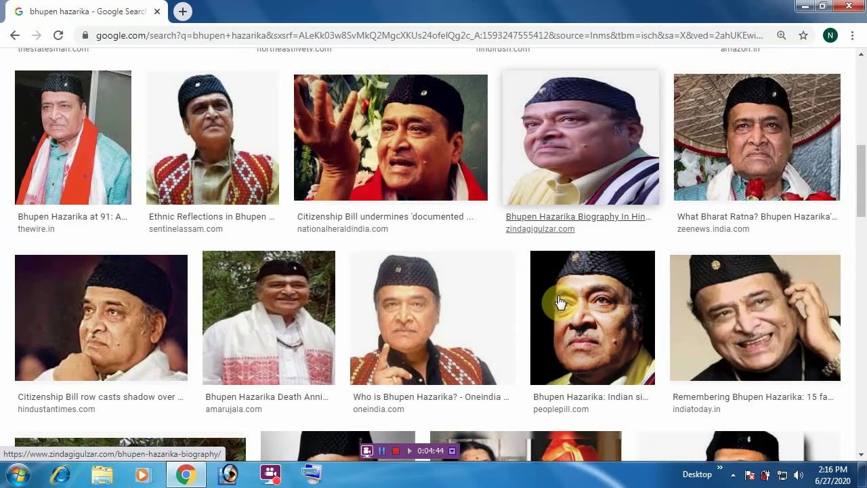
{"action": "scroll", "coordinate": [560, 303], "scroll_direction": "down", "scroll_amount": 2}
{"action": "scroll", "coordinate": [560, 302], "scroll_direction": "up", "scroll_amount": 3}
{"action": "scroll", "coordinate": [559, 303], "scroll_direction": "up", "scroll_amount": 4}
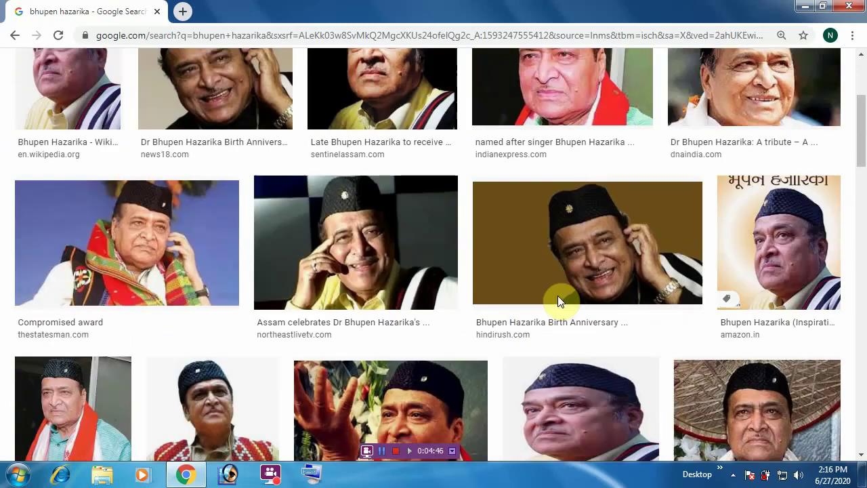
{"action": "scroll", "coordinate": [560, 303], "scroll_direction": "up", "scroll_amount": 3}
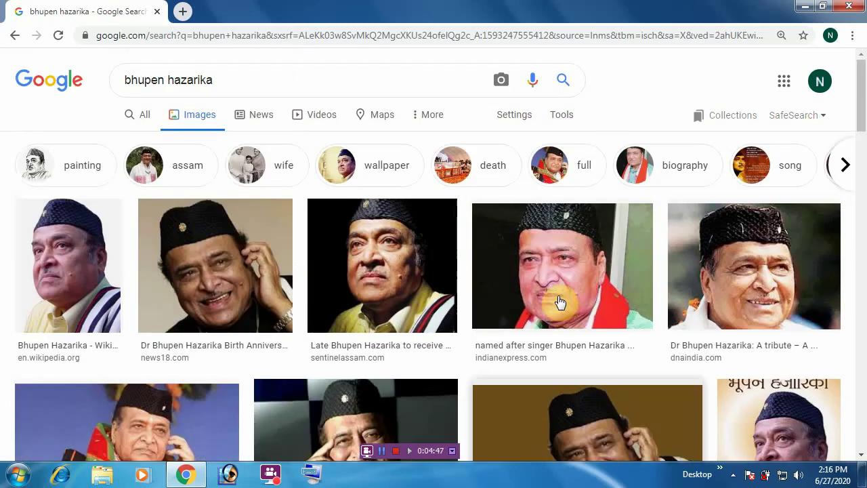
Save the third image in the first row to the Desktop as download.jpg
{"action": "right_click", "coordinate": [384, 269]}
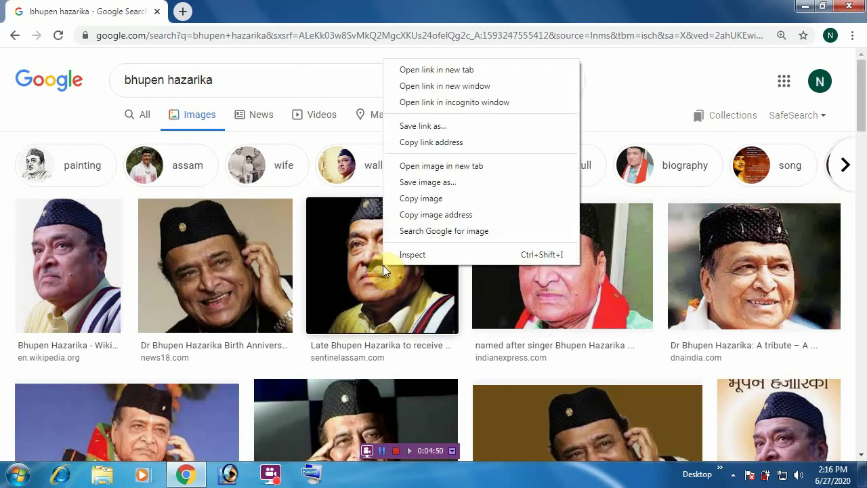
{"action": "left_click", "coordinate": [427, 183]}
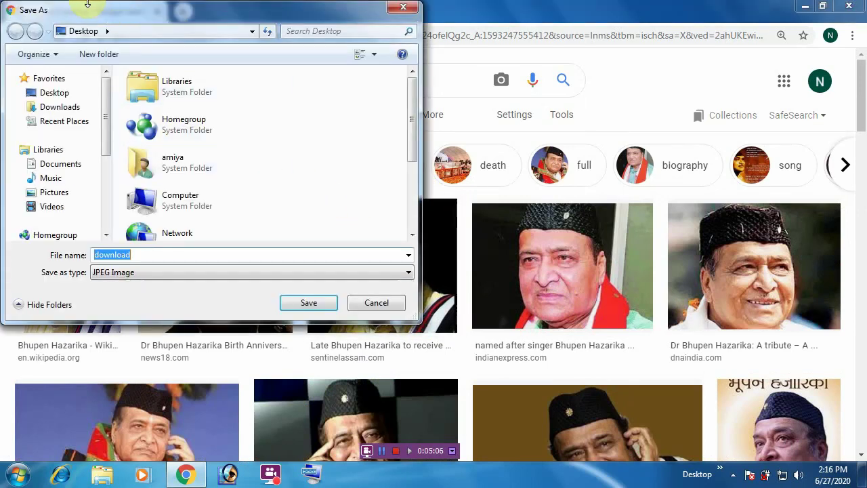
{"action": "left_click_drag", "start_coordinate": [93, 15], "coordinate": [163, 47]}
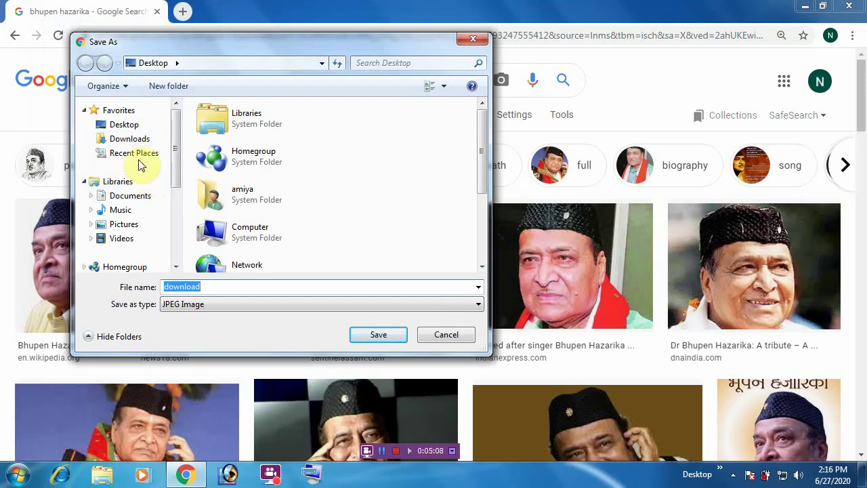
{"action": "left_click", "coordinate": [124, 128]}
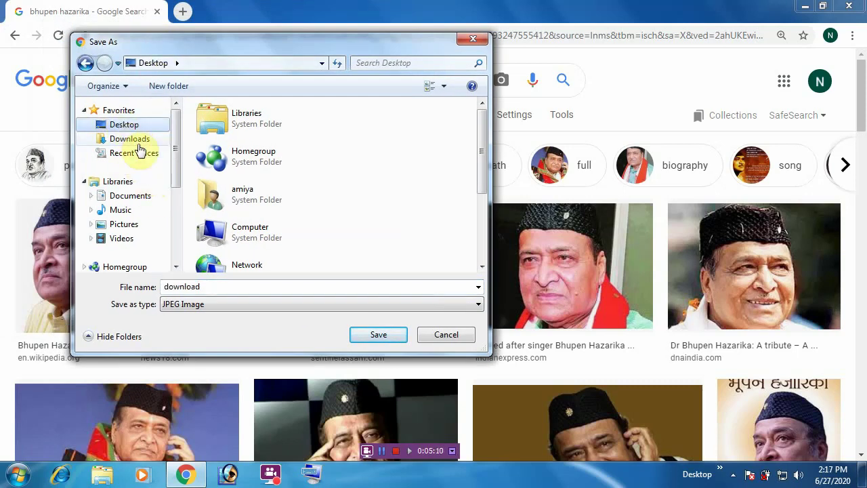
{"action": "double_click", "coordinate": [203, 285]}
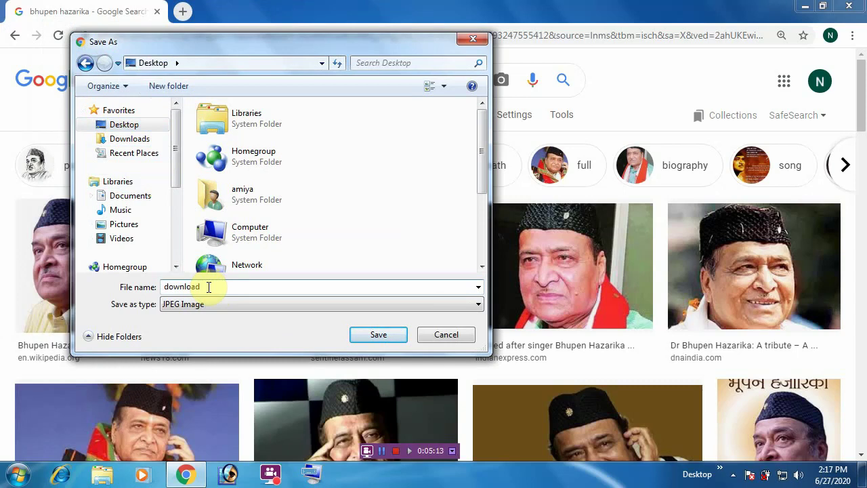
{"action": "left_click", "coordinate": [387, 333]}
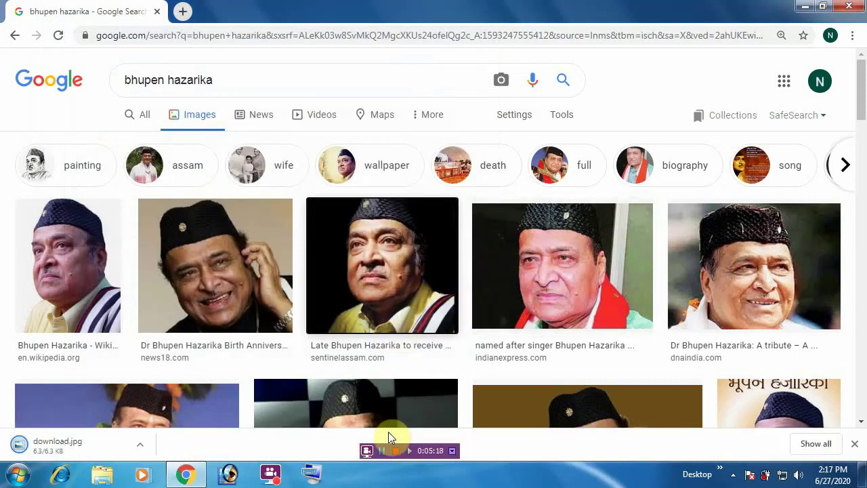
{"action": "key", "text": "ctrl+n"}
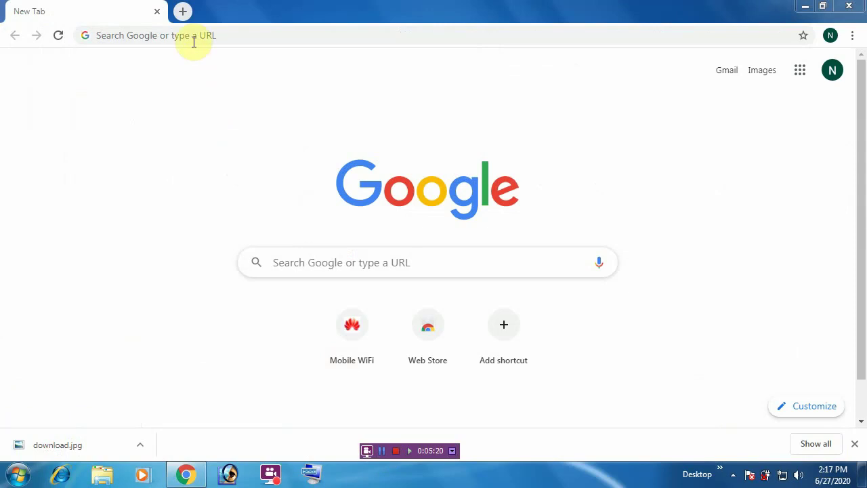
{"action": "left_click", "coordinate": [125, 37]}
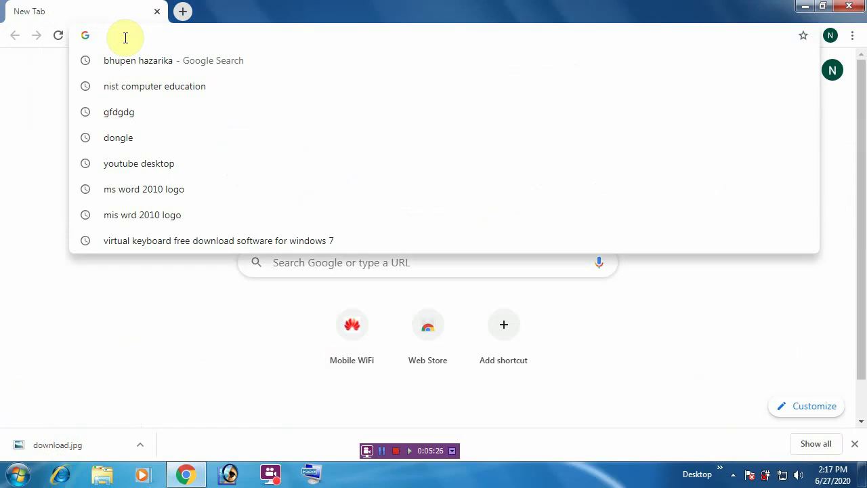
{"action": "type", "text": "WWW.RE"}
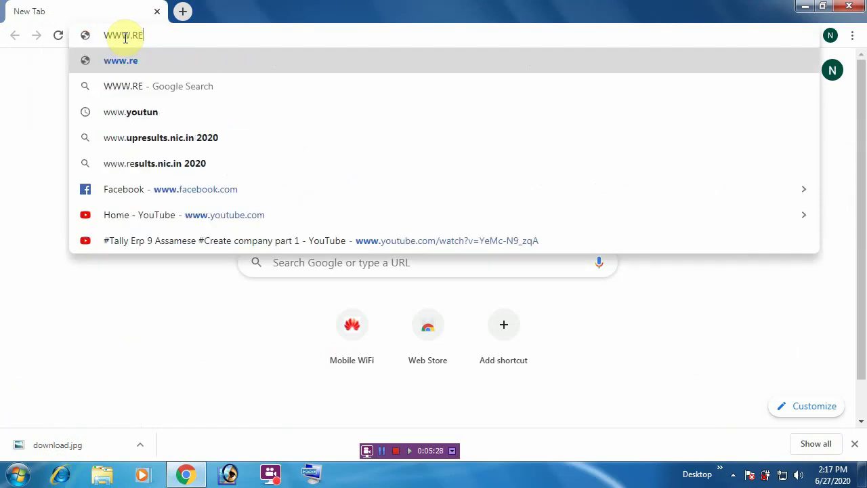
{"action": "type", "text": "DIFFM"}
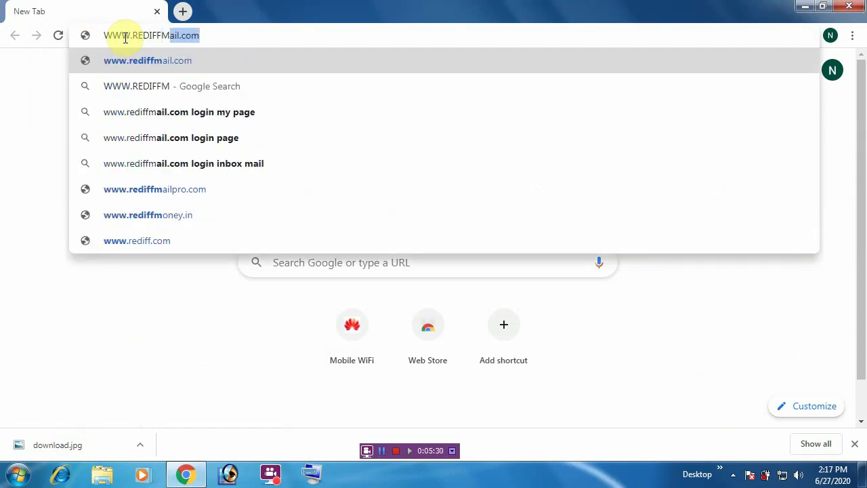
{"action": "type", "text": "AIL."}
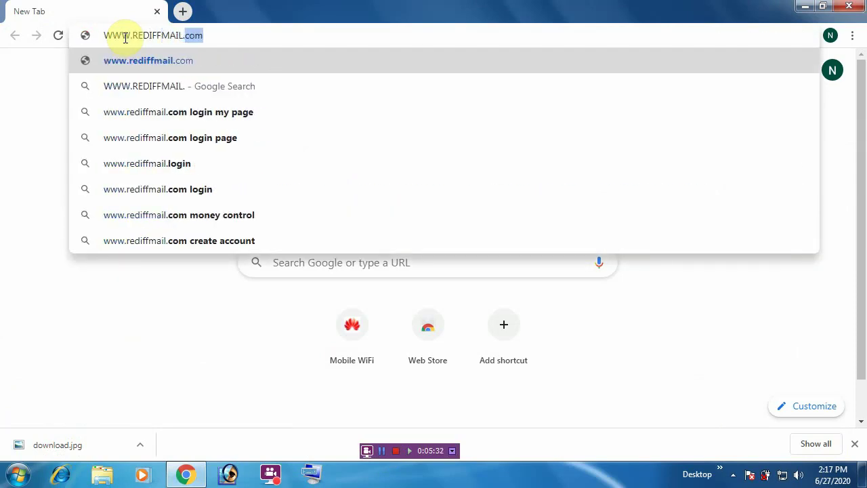
{"action": "type", "text": "COK"}
{"action": "key", "text": "BackSpace"}
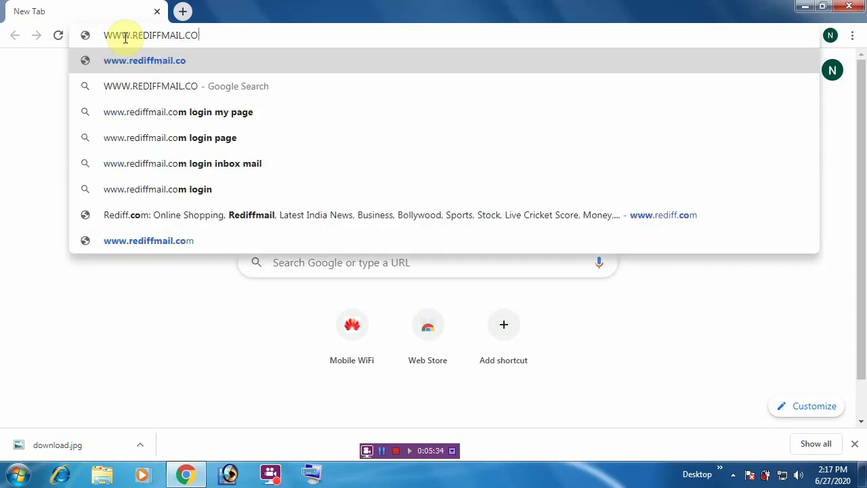
{"action": "type", "text": "M"}
{"action": "key", "text": "Return"}
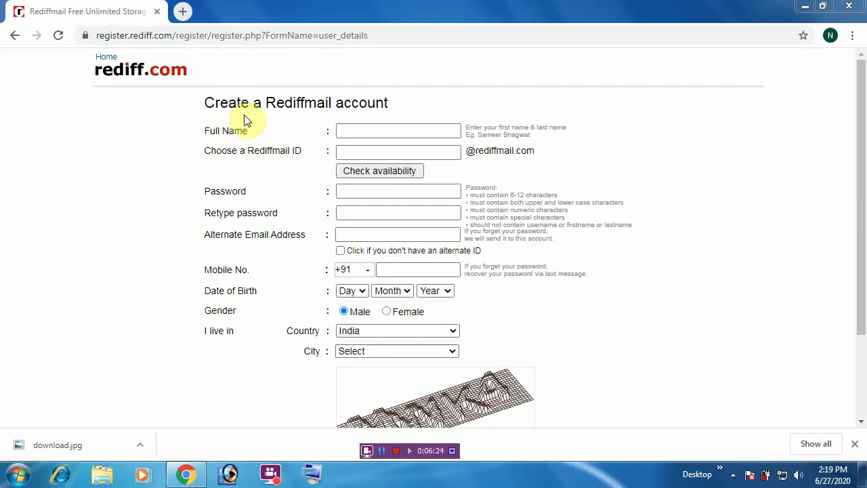
Enter a Rediffmail ID, then append digits to the taken ID until it shows available
{"action": "left_click", "coordinate": [349, 130]}
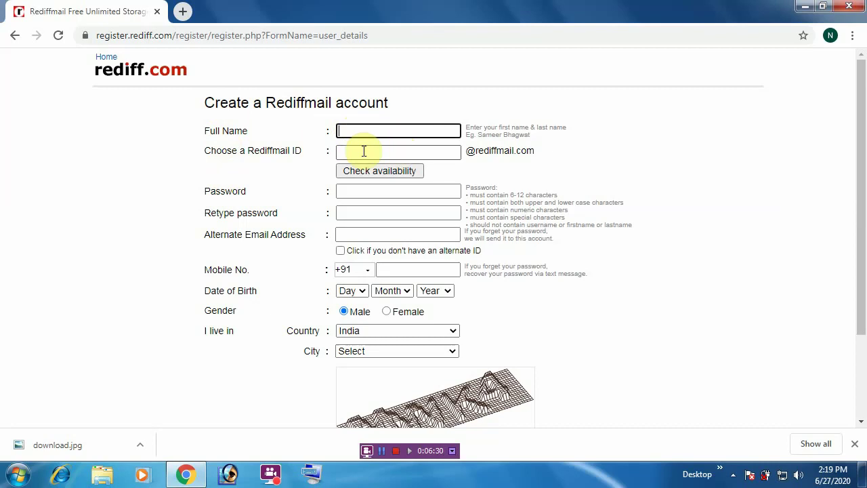
{"action": "left_click", "coordinate": [353, 150]}
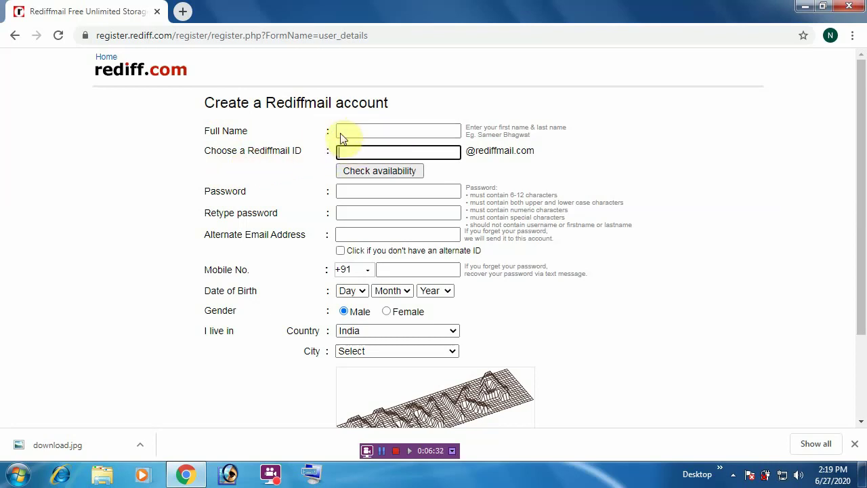
{"action": "left_click", "coordinate": [340, 130]}
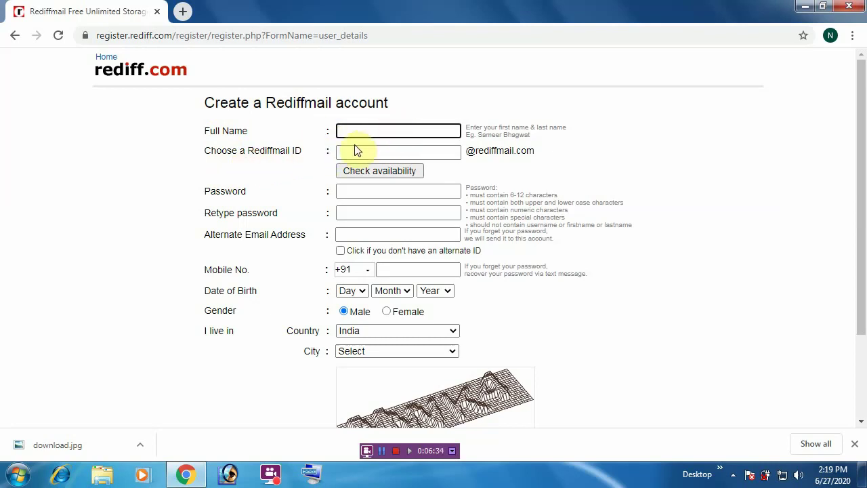
{"action": "left_click", "coordinate": [345, 151]}
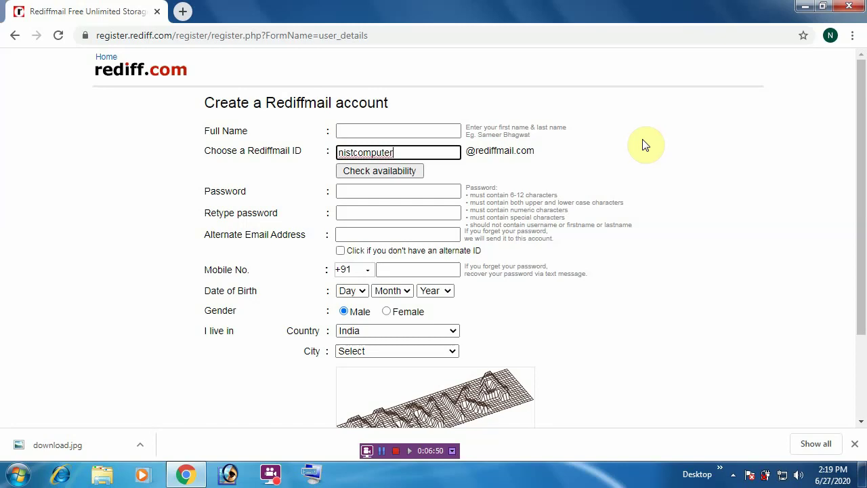
{"action": "left_click", "coordinate": [372, 172]}
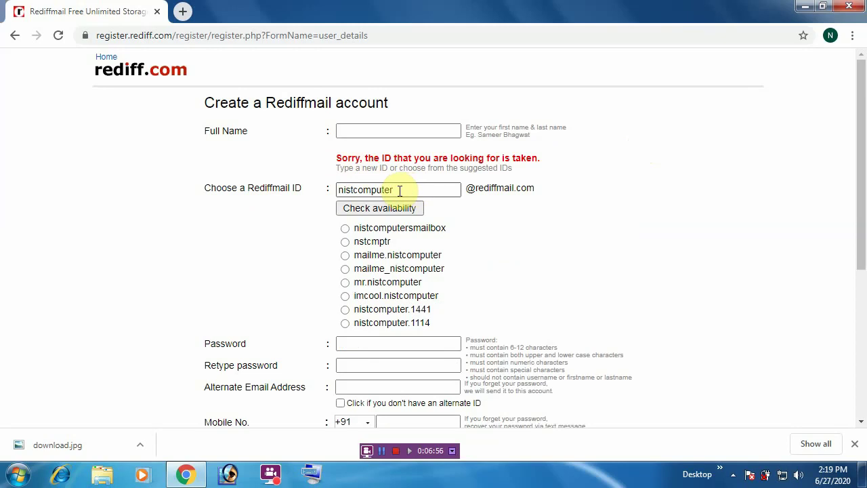
{"action": "left_click", "coordinate": [400, 191]}
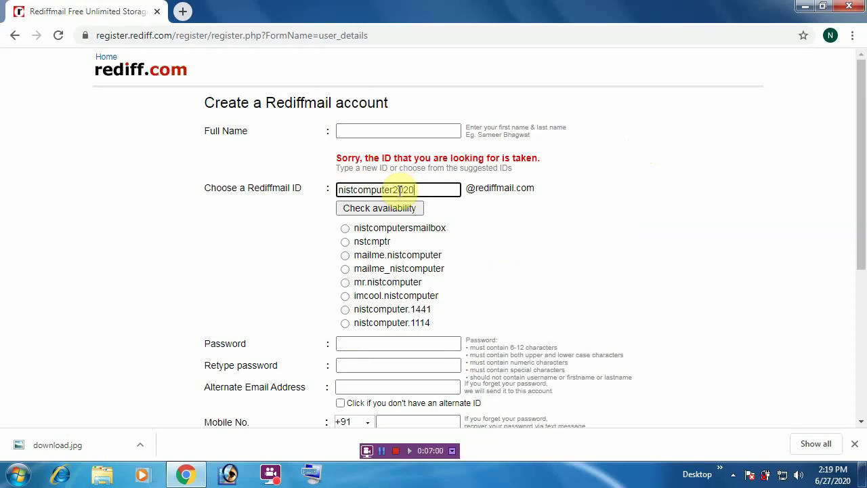
{"action": "left_click", "coordinate": [378, 207]}
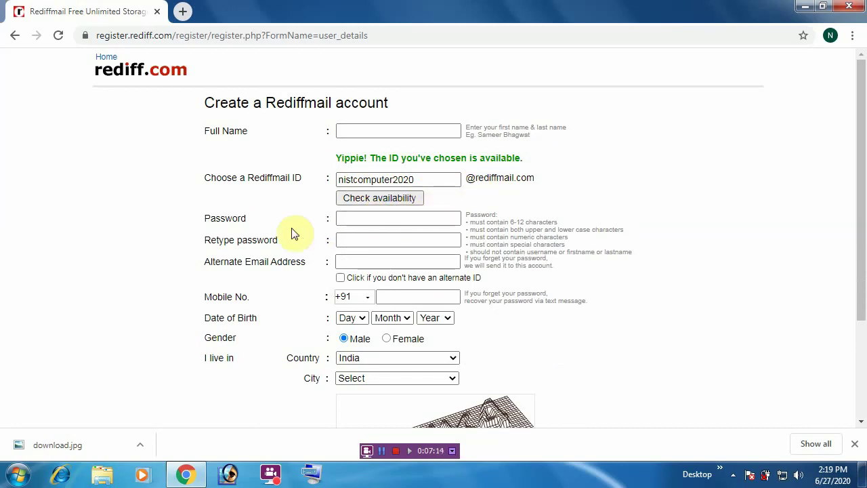
Move through the password and alternate email fields, then tick 'Click if you don't have an alternate ID'
{"action": "left_click", "coordinate": [350, 218]}
{"action": "left_click", "coordinate": [351, 218]}
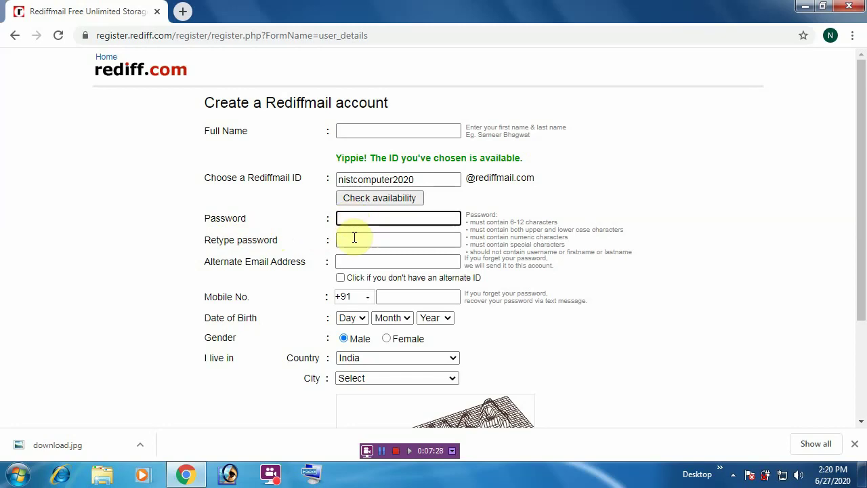
{"action": "left_click", "coordinate": [355, 238]}
{"action": "left_click", "coordinate": [346, 219]}
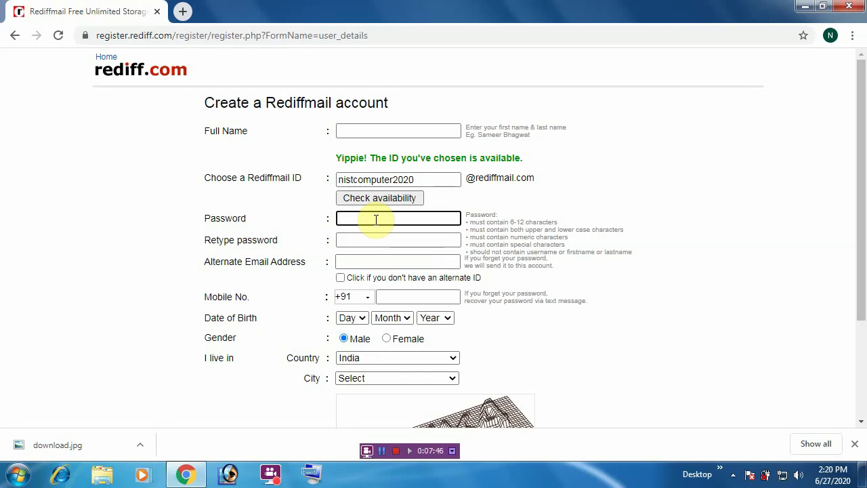
{"action": "left_click", "coordinate": [347, 242]}
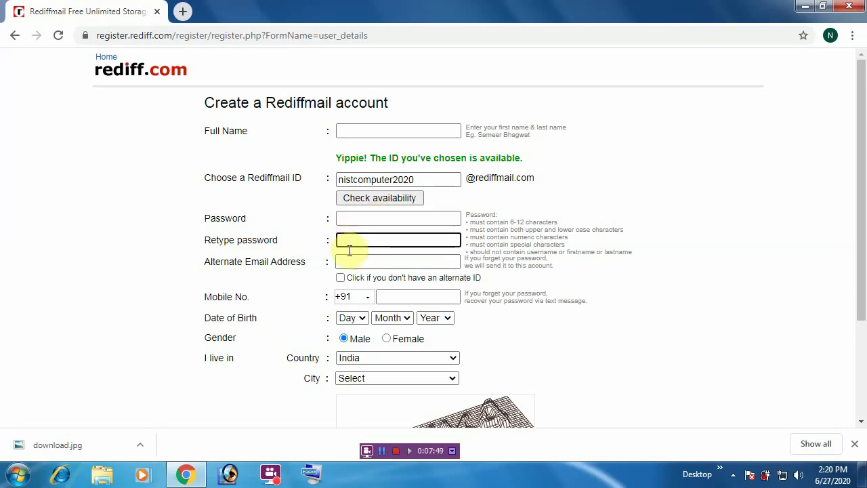
{"action": "left_click", "coordinate": [353, 261]}
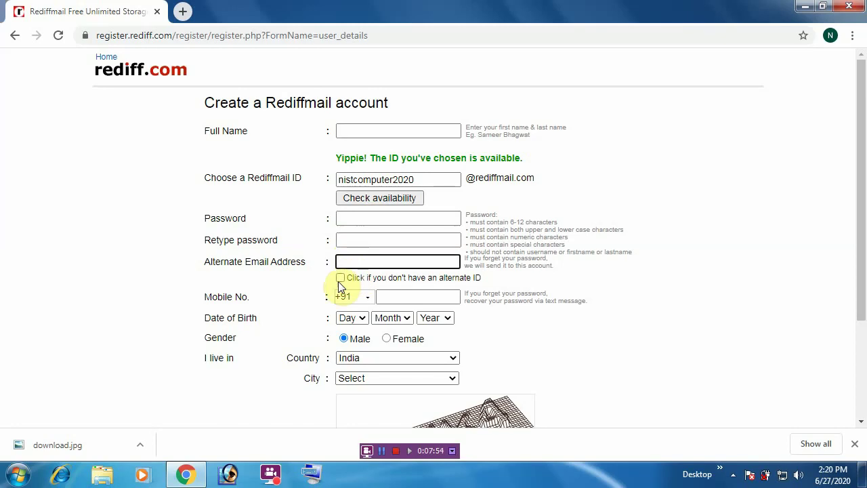
{"action": "left_click", "coordinate": [340, 278]}
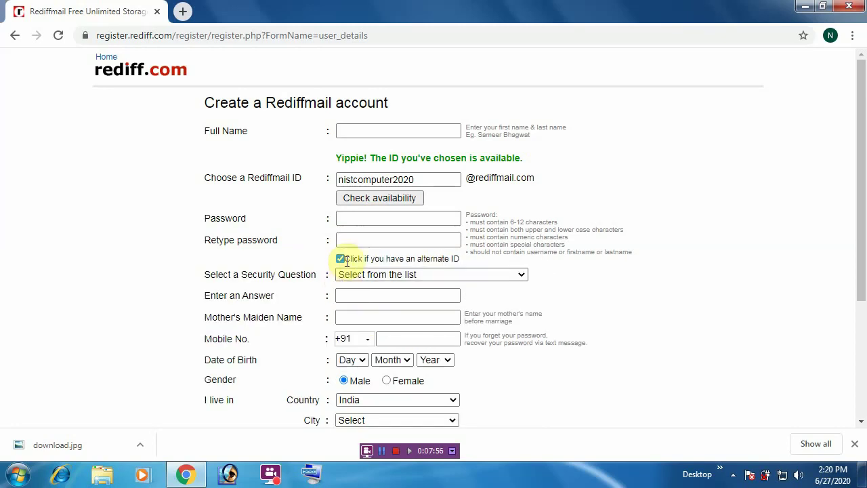
Choose 'What is the name of your first school?' as the security question
{"action": "left_click", "coordinate": [520, 276]}
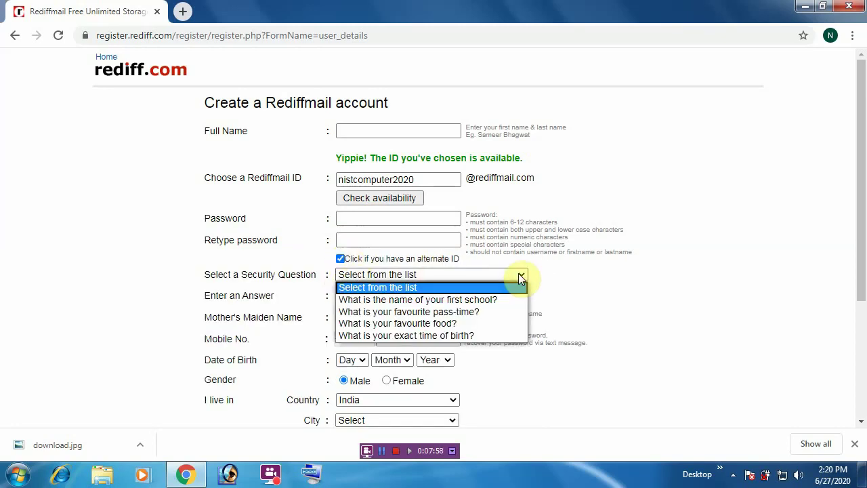
{"action": "left_click", "coordinate": [491, 299]}
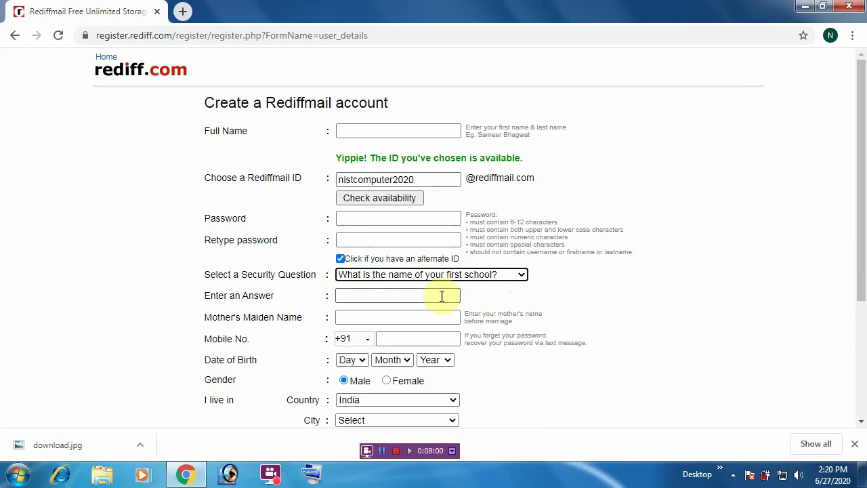
{"action": "scroll", "coordinate": [576, 303], "scroll_direction": "down", "scroll_amount": 2}
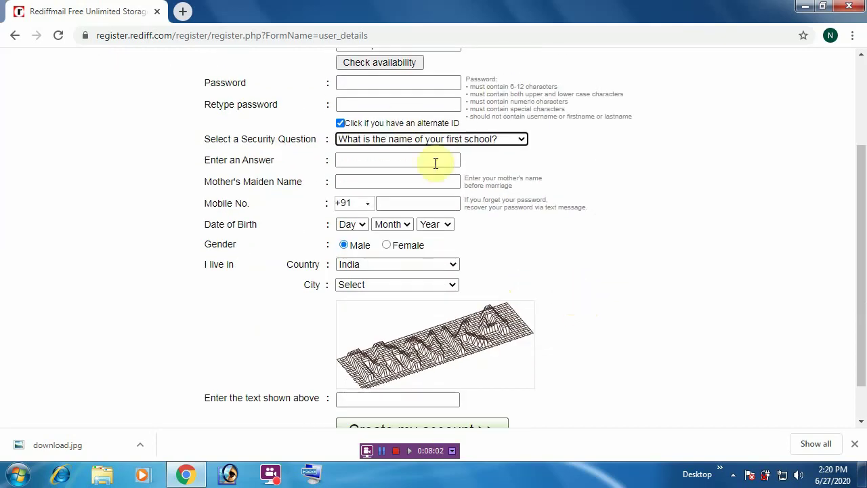
Go through the security answer, mother's maiden name, mobile number and birth month and year fields
{"action": "left_click", "coordinate": [373, 160]}
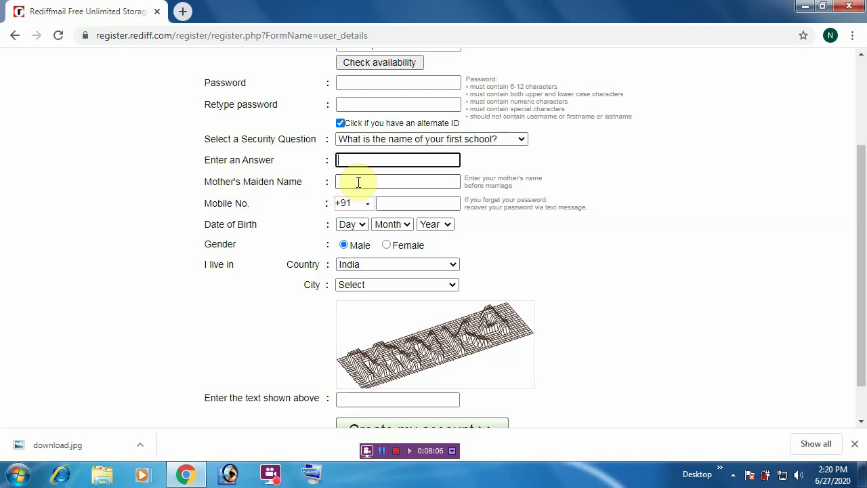
{"action": "left_click", "coordinate": [359, 182]}
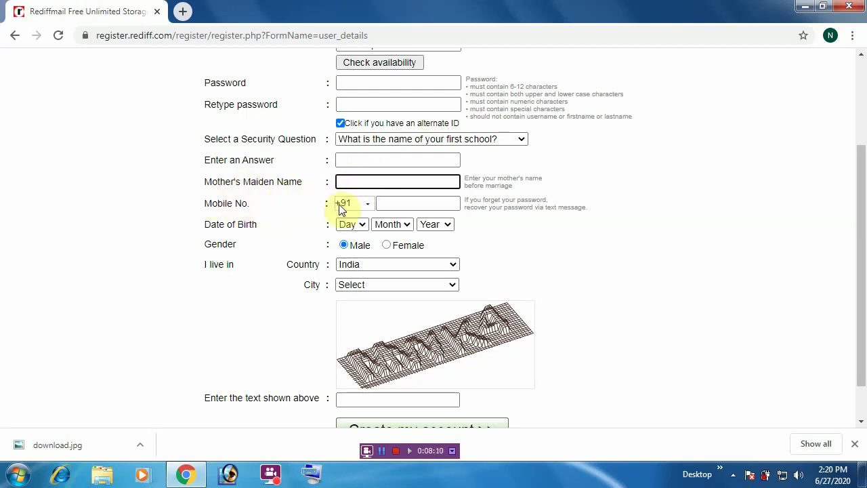
{"action": "left_click", "coordinate": [403, 203]}
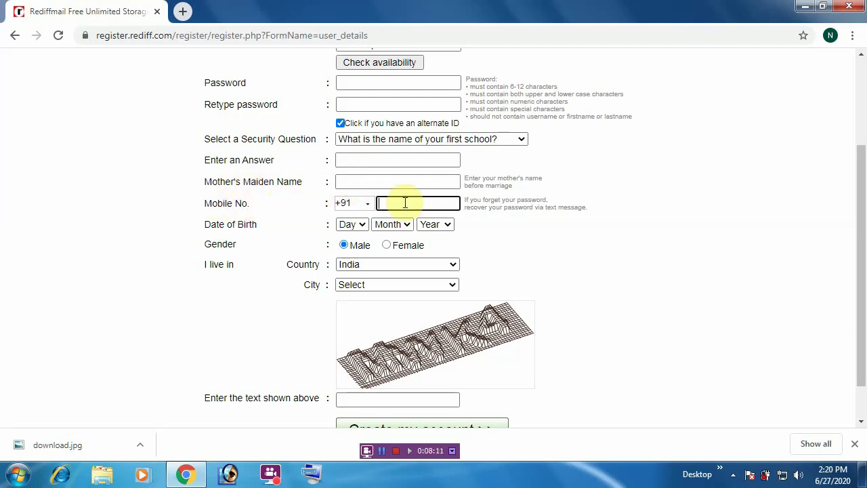
{"action": "left_click", "coordinate": [362, 226]}
{"action": "left_click", "coordinate": [362, 225]}
{"action": "left_click", "coordinate": [410, 226]}
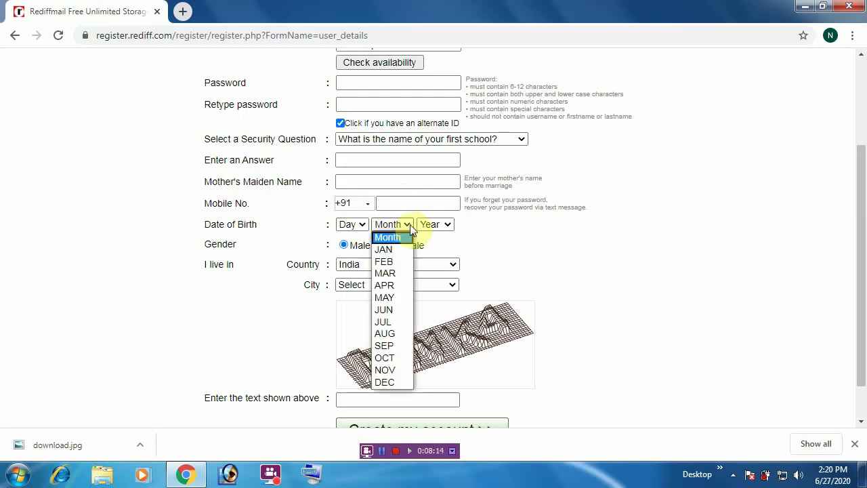
{"action": "left_click", "coordinate": [433, 227]}
{"action": "left_click", "coordinate": [446, 227]}
{"action": "left_click", "coordinate": [444, 229]}
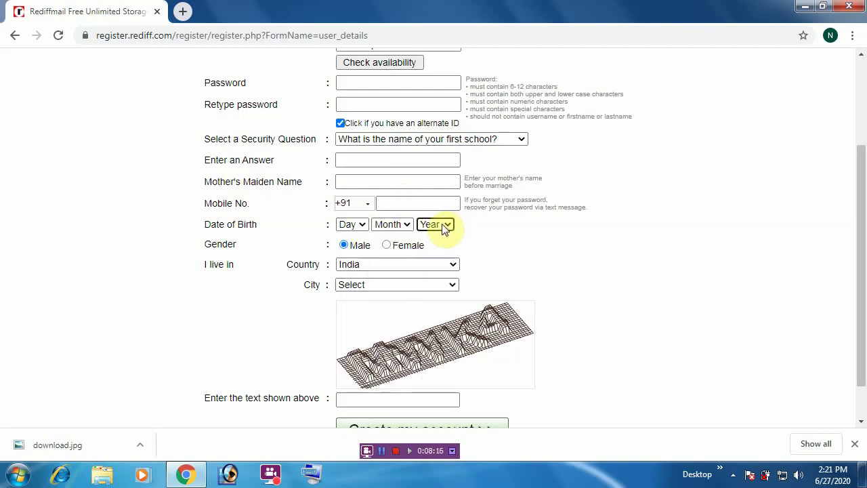
Set gender to Male, keep India as country, and close the city list without choosing
{"action": "left_click", "coordinate": [344, 246]}
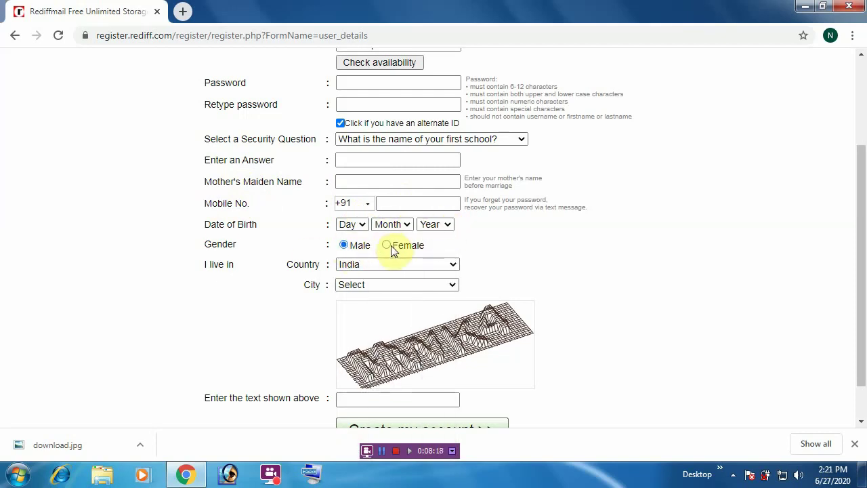
{"action": "left_click", "coordinate": [388, 248]}
{"action": "left_click", "coordinate": [347, 245]}
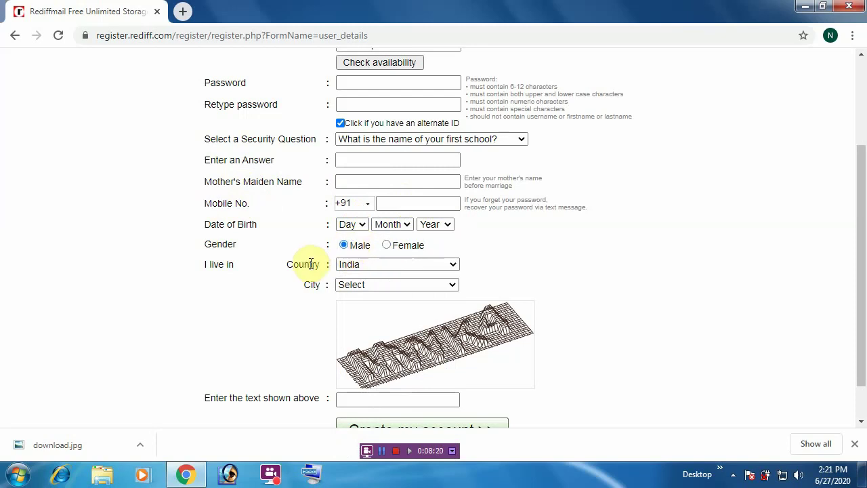
{"action": "left_click", "coordinate": [435, 269]}
{"action": "left_click", "coordinate": [434, 269]}
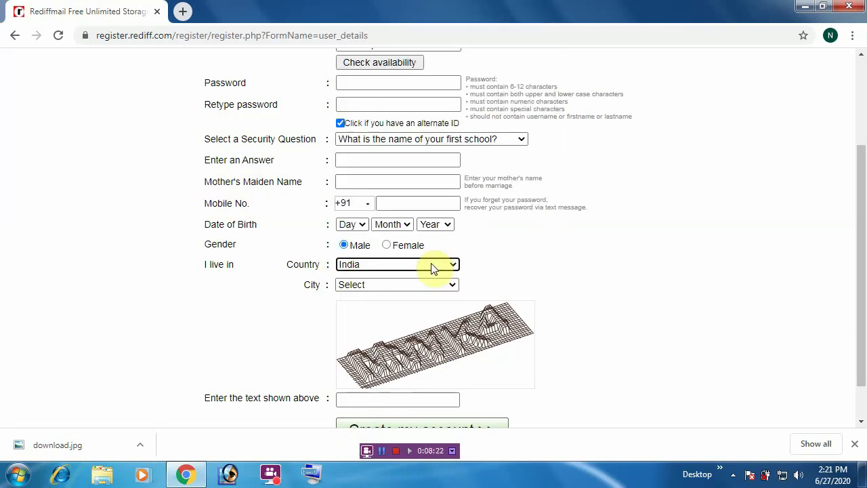
{"action": "left_click", "coordinate": [452, 290]}
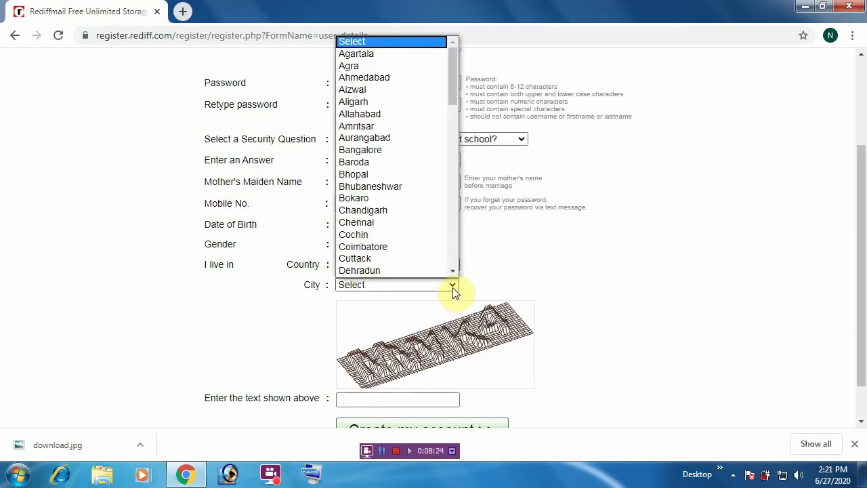
{"action": "mouse_move", "coordinate": [453, 83]}
{"action": "left_mouse_down"}
{"action": "mouse_move", "coordinate": [464, 184]}
{"action": "mouse_move", "coordinate": [453, 159]}
{"action": "mouse_move", "coordinate": [455, 117]}
{"action": "left_mouse_up"}
{"action": "left_click", "coordinate": [384, 328]}
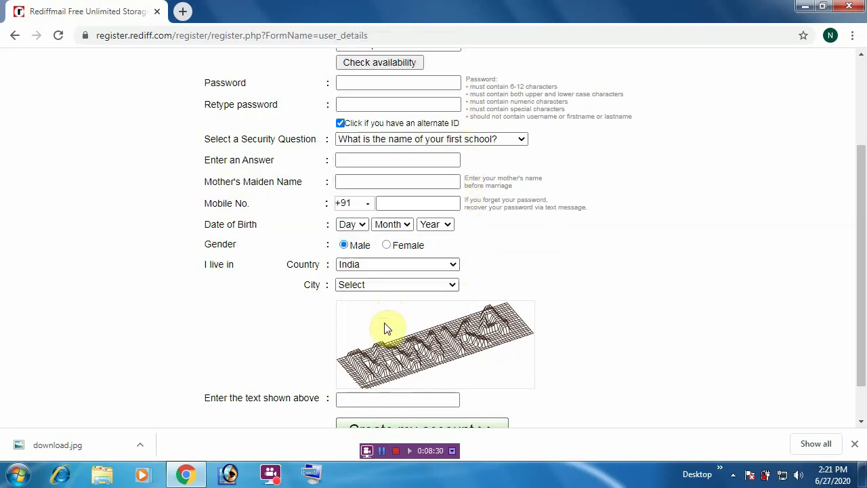
Go to the captcha field and submit the form with Create my account
{"action": "scroll", "coordinate": [389, 319], "scroll_direction": "down", "scroll_amount": 1}
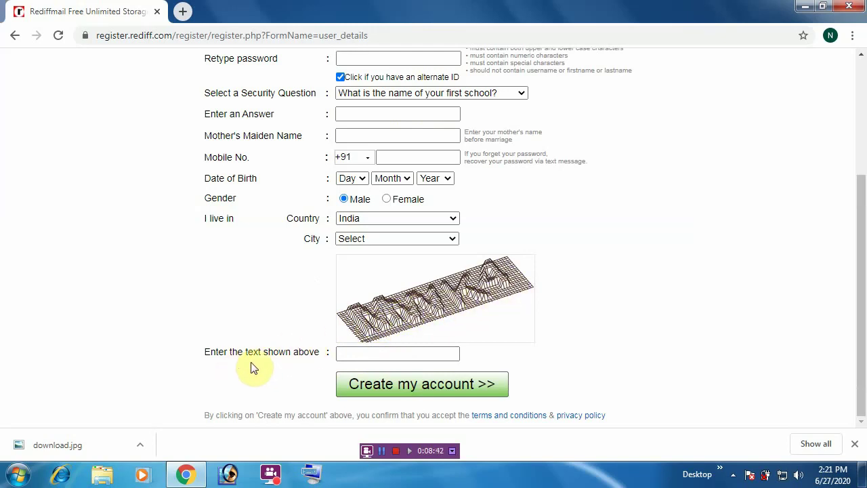
{"action": "left_click", "coordinate": [344, 353]}
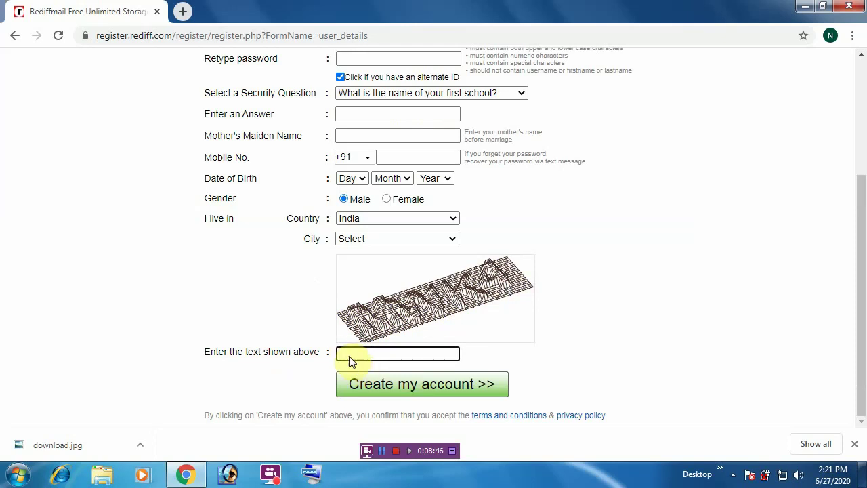
{"action": "left_click", "coordinate": [394, 385]}
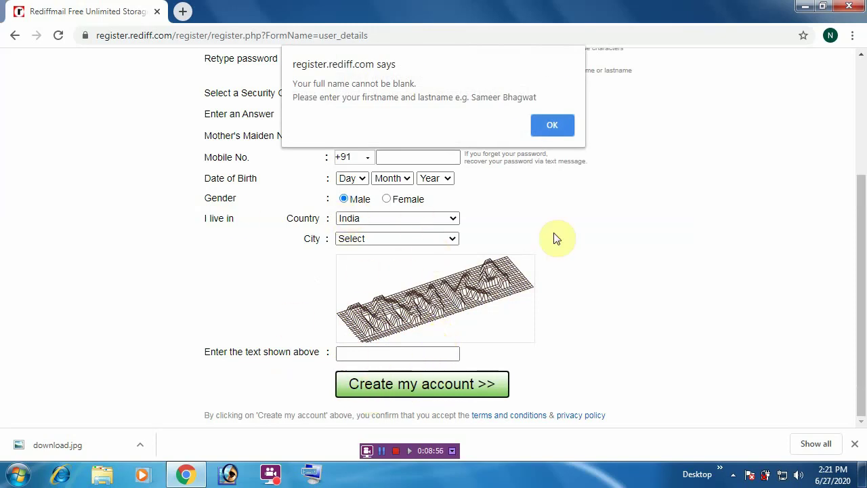
Enter the account username and password on the Rediffmail login page and sign in
{"action": "left_click", "coordinate": [381, 450]}
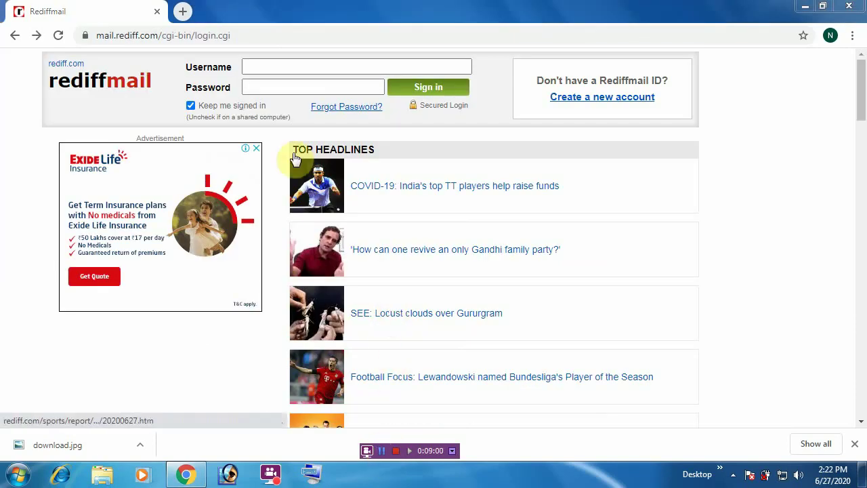
{"action": "left_click", "coordinate": [258, 67]}
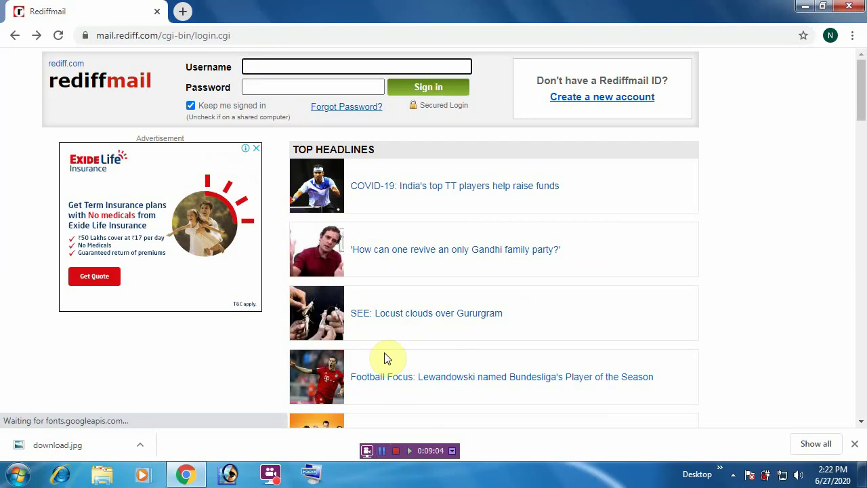
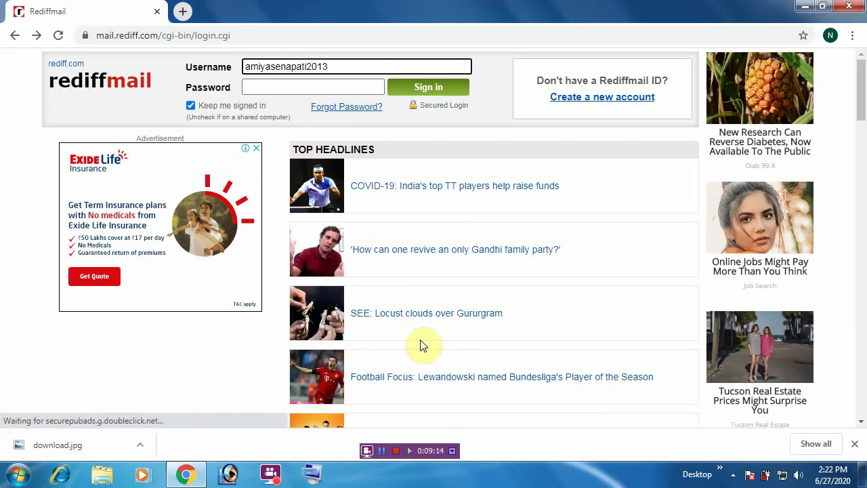
{"action": "left_click", "coordinate": [293, 83]}
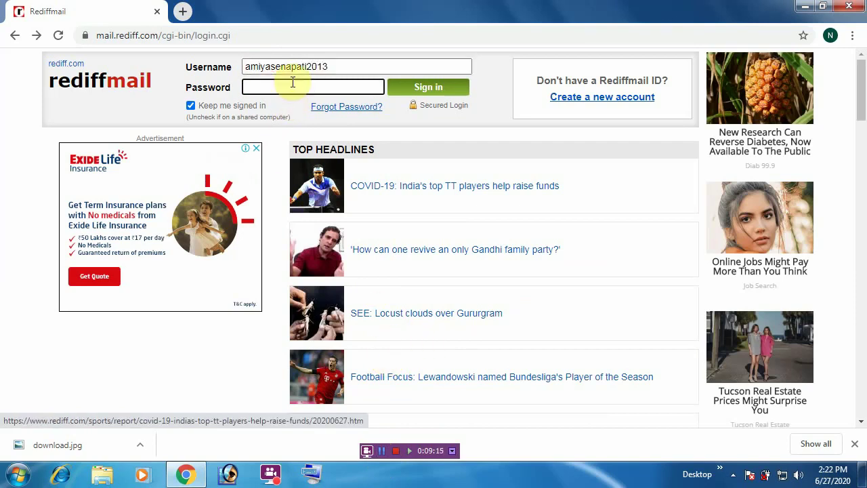
{"action": "type", "text": "a"}
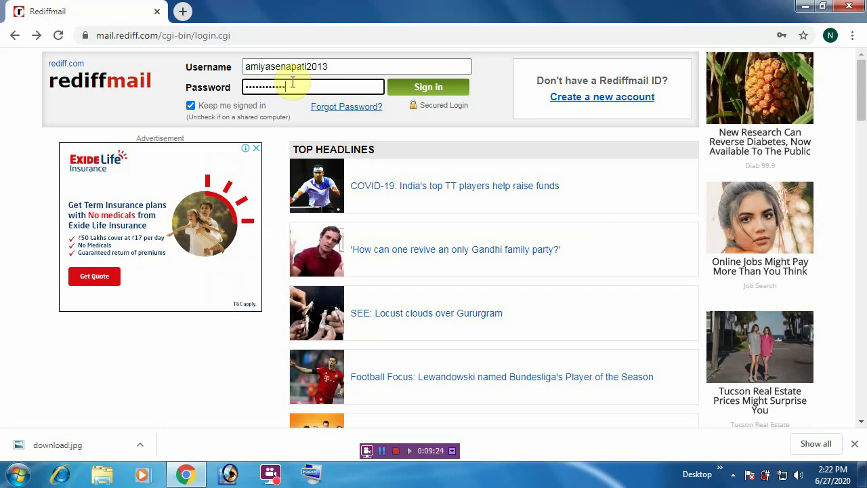
{"action": "left_click", "coordinate": [419, 89]}
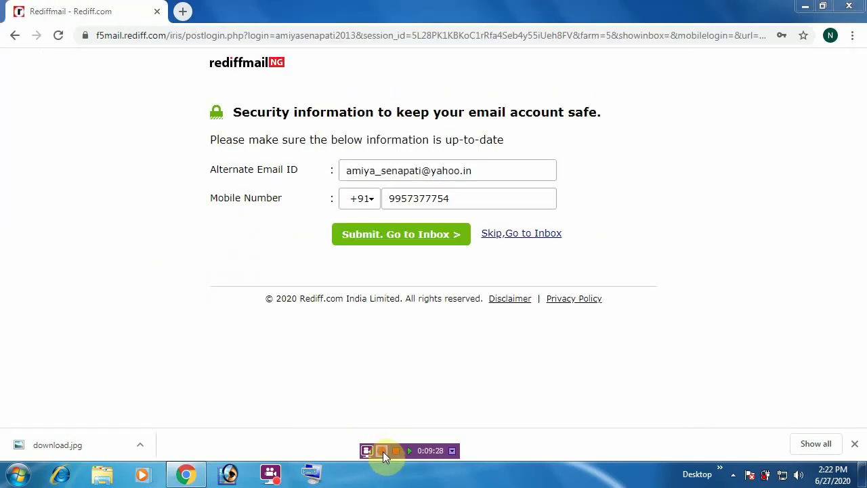
Skip the security-information prompt to reach the inbox and start a new mail with Write mail
{"action": "left_click", "coordinate": [498, 239]}
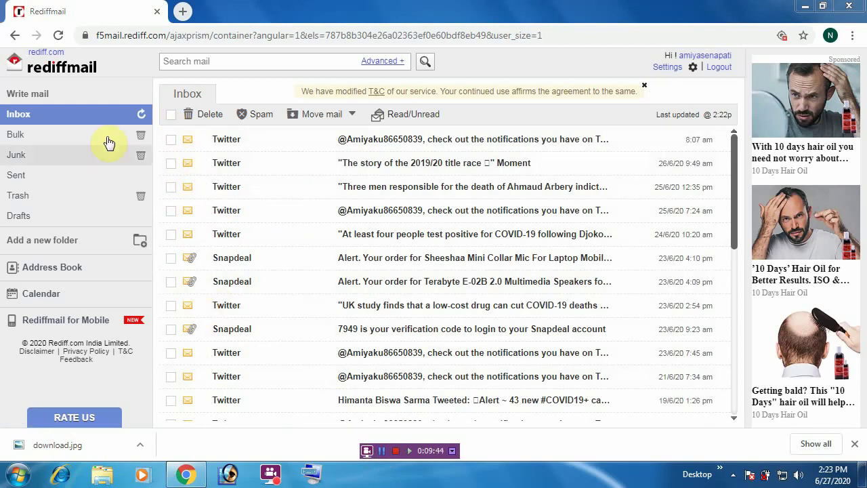
{"action": "mouse_move", "coordinate": [407, 187]}
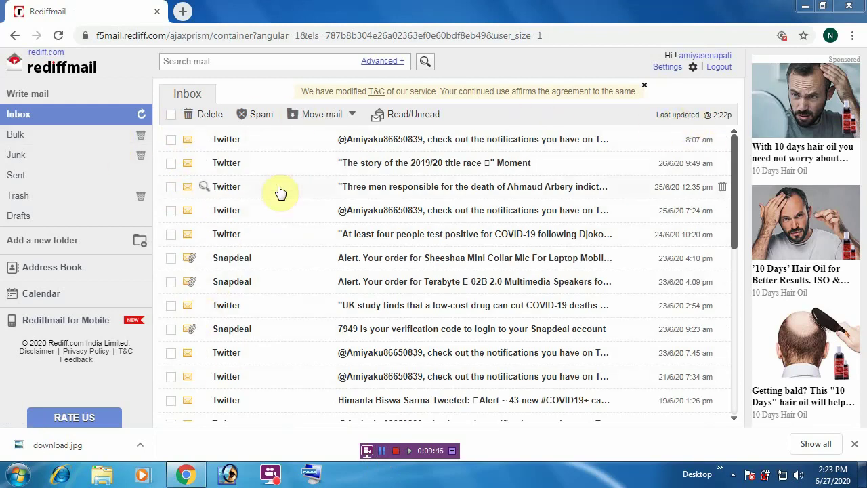
{"action": "left_click", "coordinate": [198, 145]}
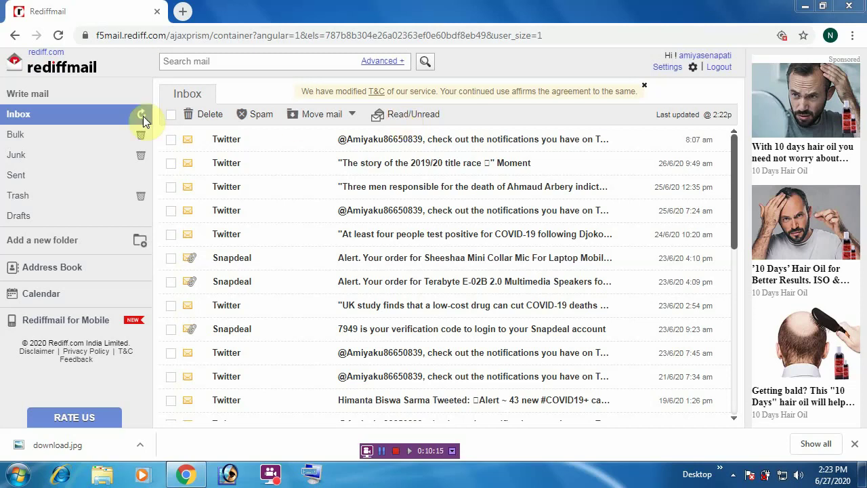
{"action": "left_click", "coordinate": [20, 100]}
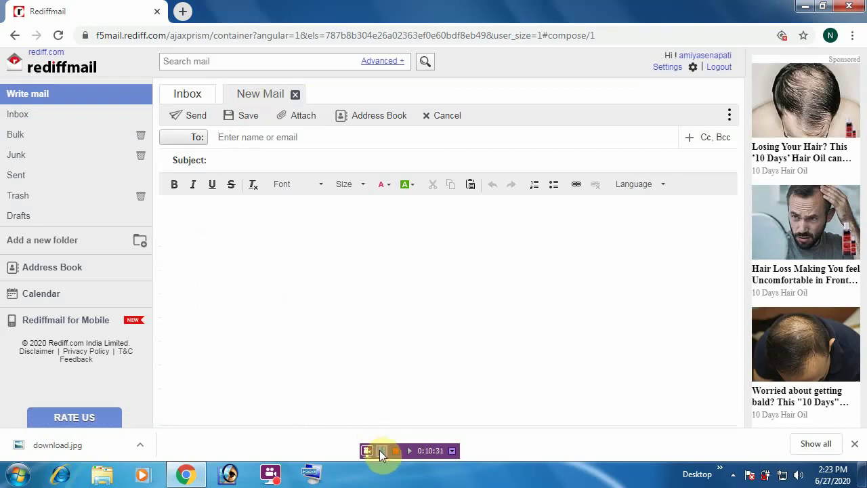
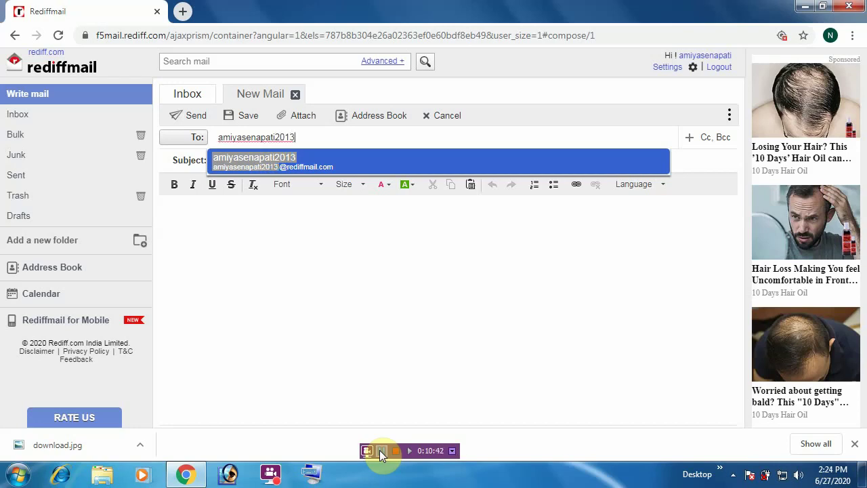
Address the draft to the account's own address with subject 'testing' and body 'NIST COMPUETR EDUCATION'
{"action": "left_click", "coordinate": [256, 162]}
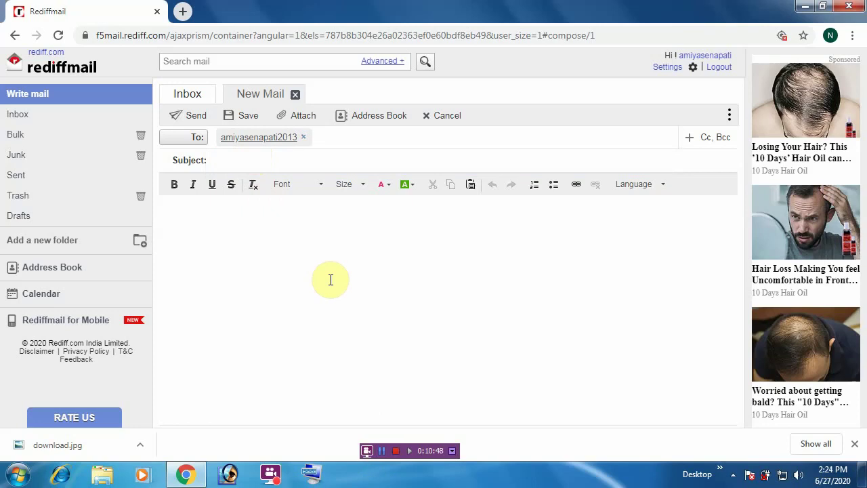
{"action": "type", "text": "test"}
{"action": "type", "text": "ing"}
{"action": "left_click", "coordinate": [225, 233]}
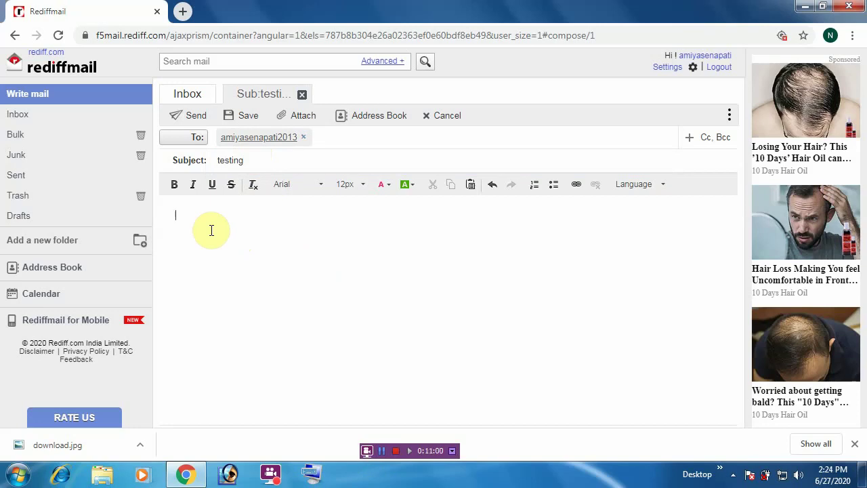
{"action": "type", "text": "n"}
{"action": "type", "text": "Ni"}
{"action": "type", "text": "ST CO"}
{"action": "type", "text": "MPUETR"}
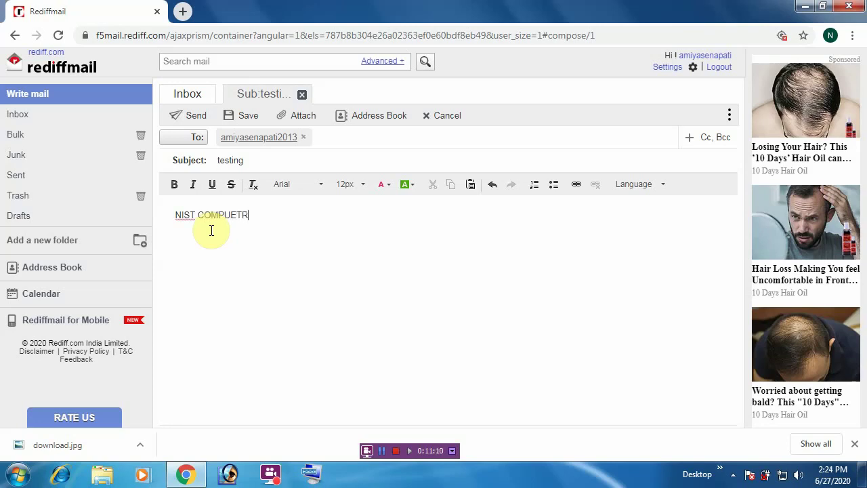
{"action": "type", "text": " EDU"}
{"action": "type", "text": "CATION."}
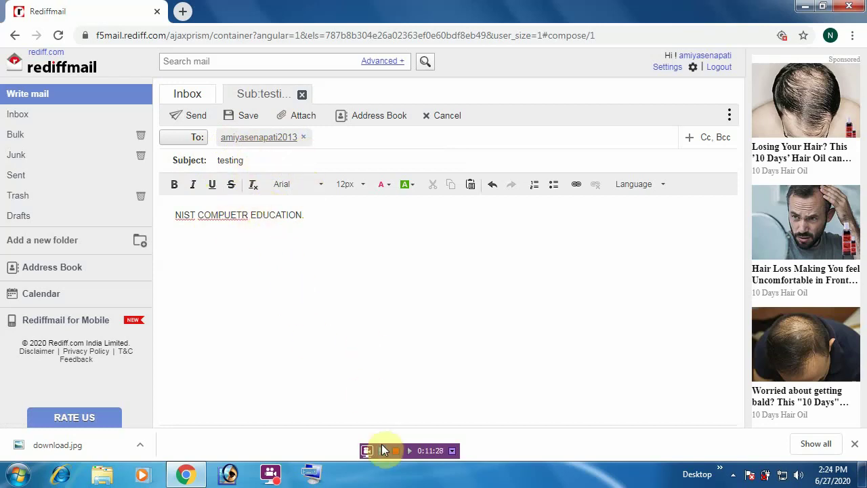
Expand the Cc and Bcc lines on the draft and place the cursor in the Cc field
{"action": "left_click", "coordinate": [706, 139]}
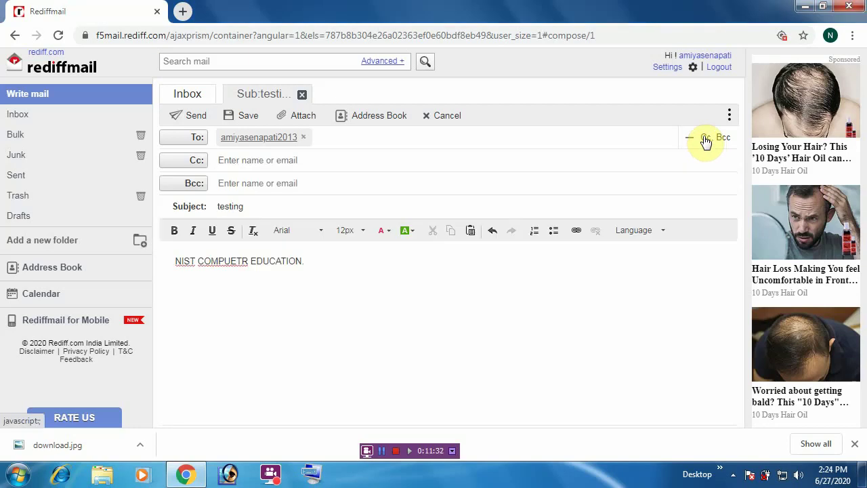
{"action": "left_click", "coordinate": [722, 139]}
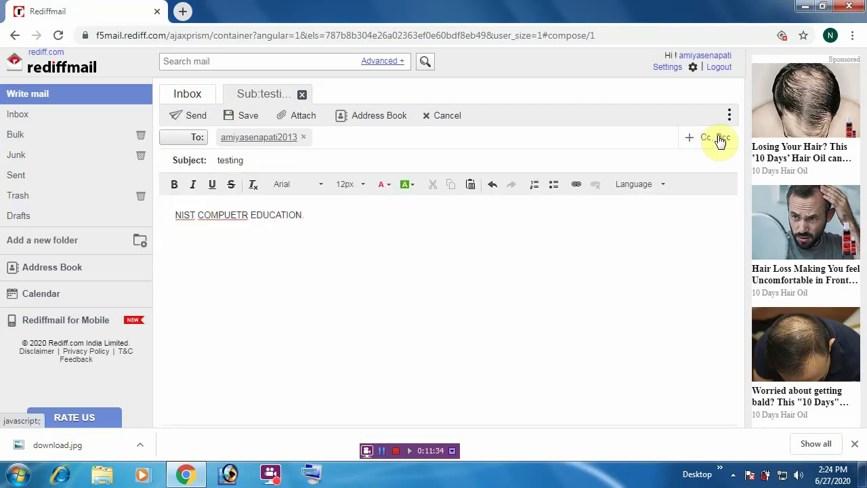
{"action": "left_click", "coordinate": [720, 139]}
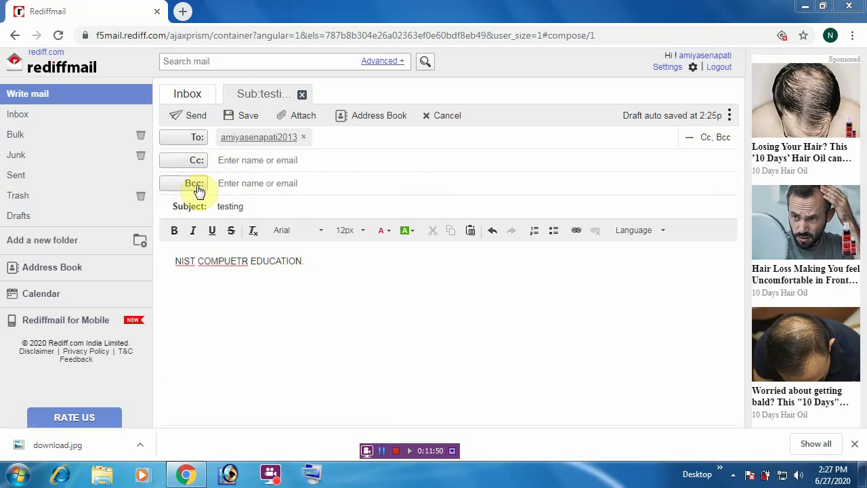
{"action": "left_click", "coordinate": [222, 161]}
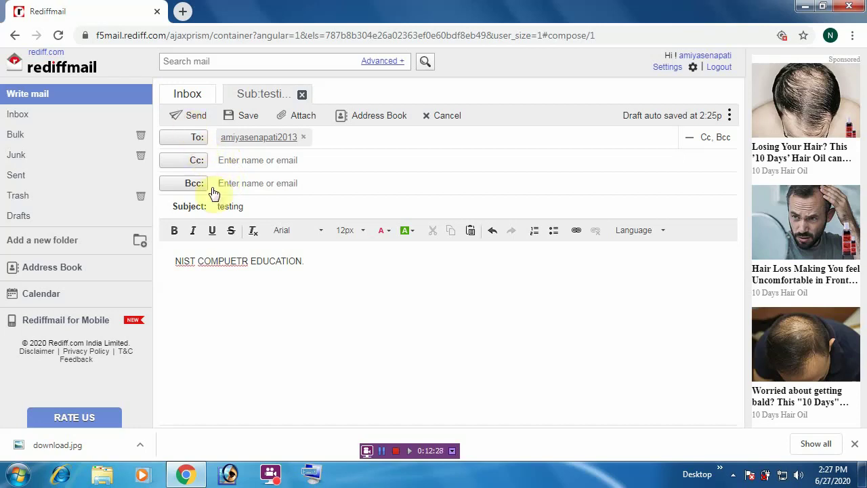
Send the test email, then open the new 'testing' message at the top of the inbox
{"action": "left_click", "coordinate": [192, 120]}
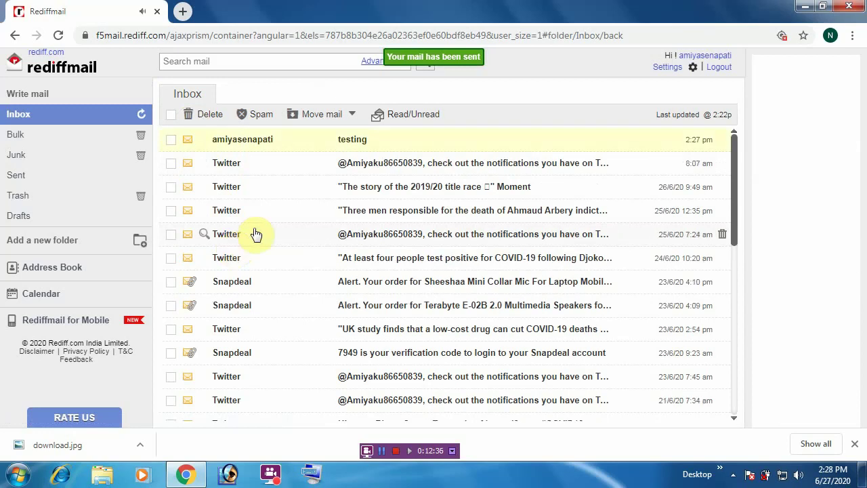
{"action": "left_click", "coordinate": [214, 144]}
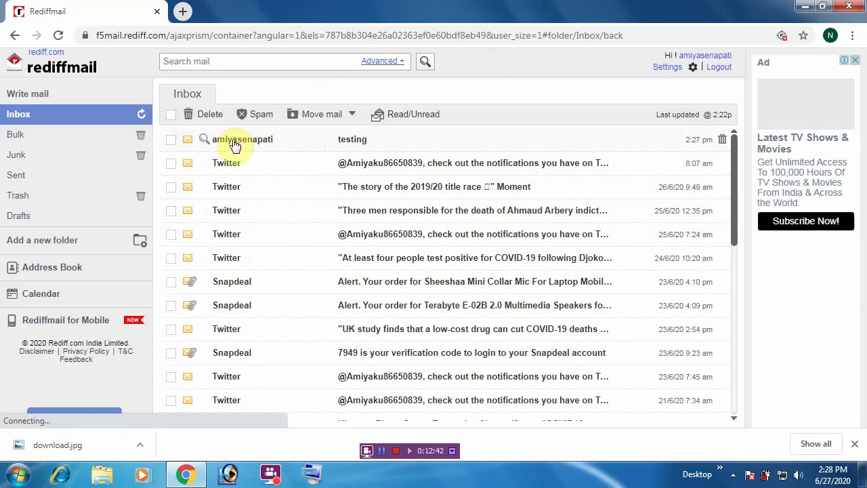
{"action": "left_click", "coordinate": [234, 146]}
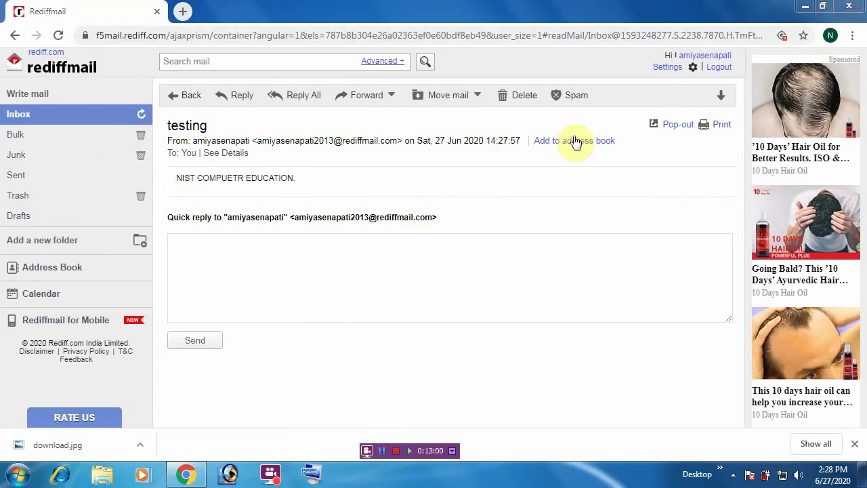
Log out of Rediffmail and close the Chrome window
{"action": "left_click", "coordinate": [719, 68]}
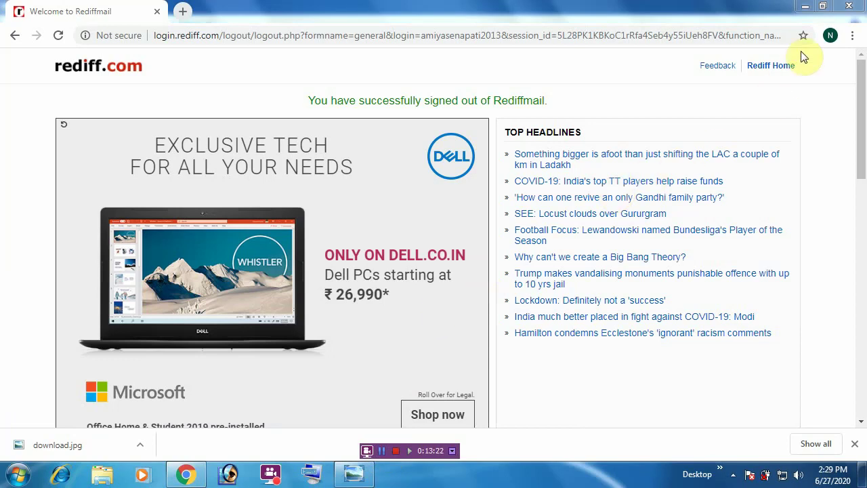
{"action": "left_click", "coordinate": [850, 6]}
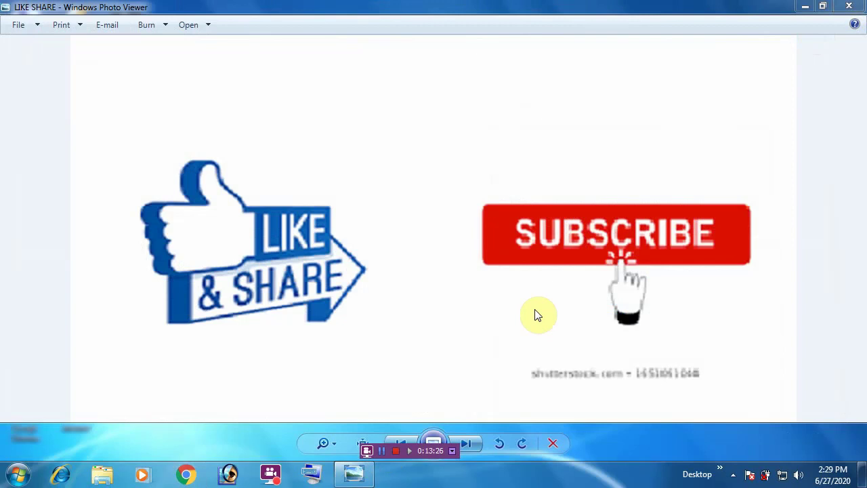